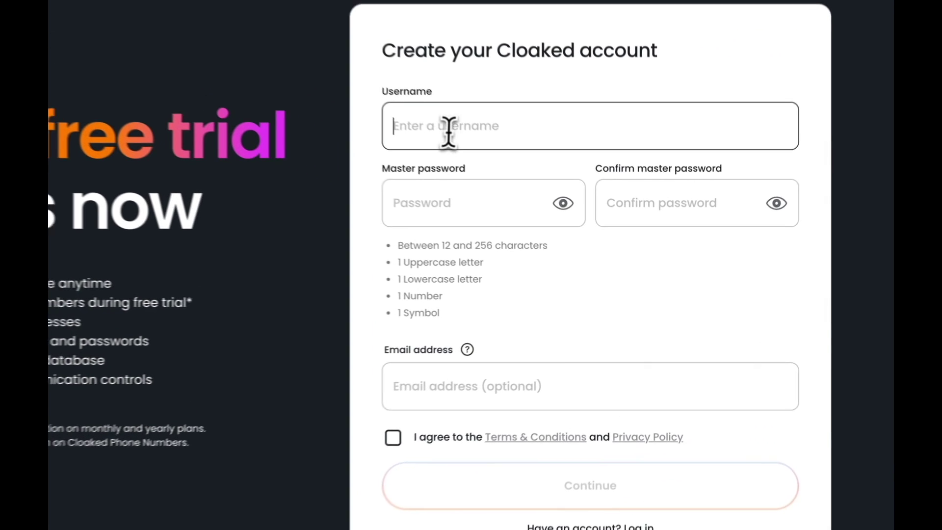
Enter the account username and paste the master password into both password fields.
left_click(537, 202)
type("johnsmith")
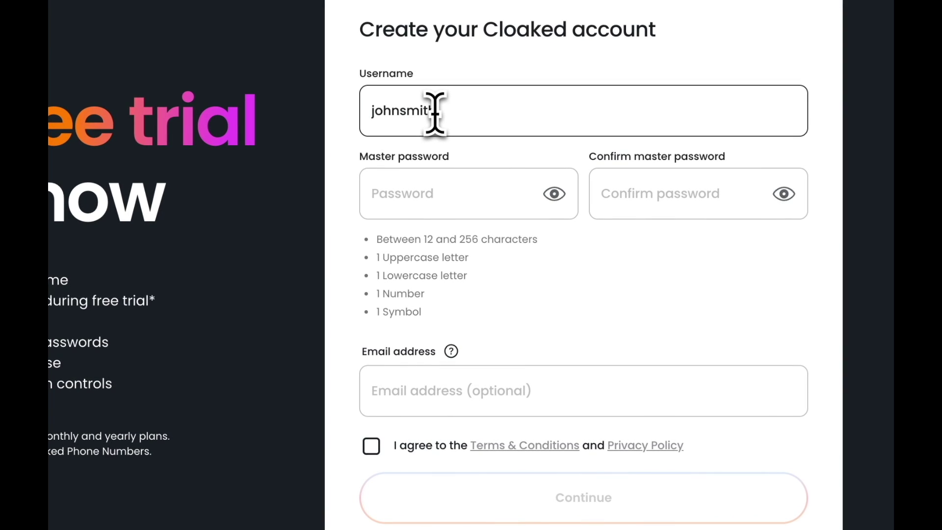
key("Tab")
key("ctrl+v")
key("Tab")
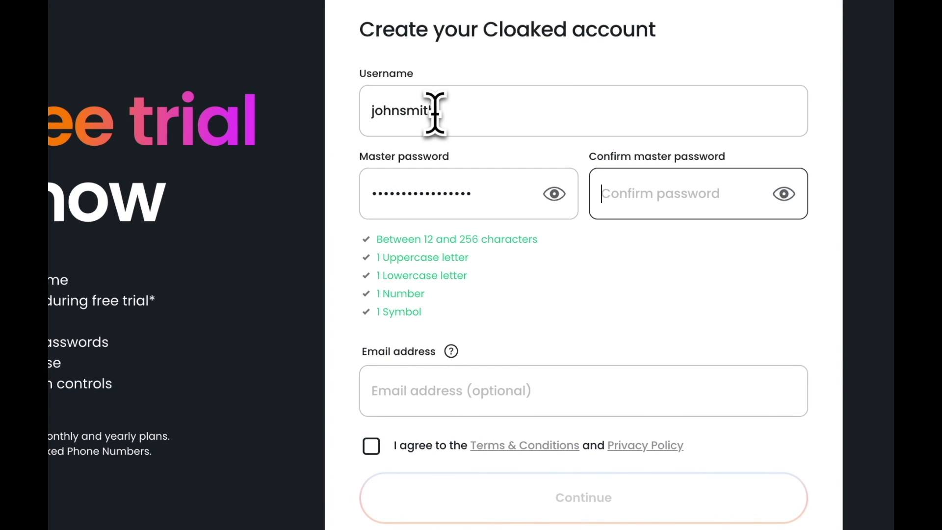
key("ctrl+v")
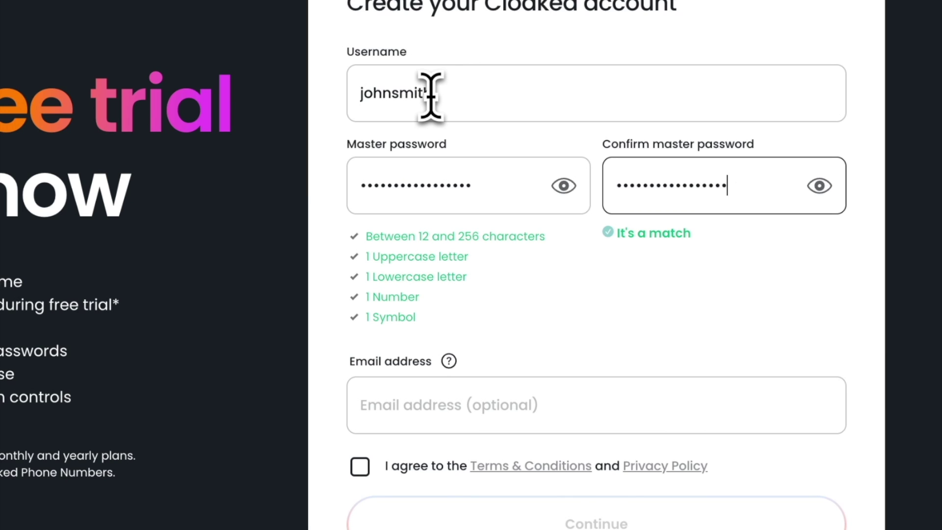
Paste the recovery email, accept the terms and privacy policy, and submit the signup form.
left_click(496, 388)
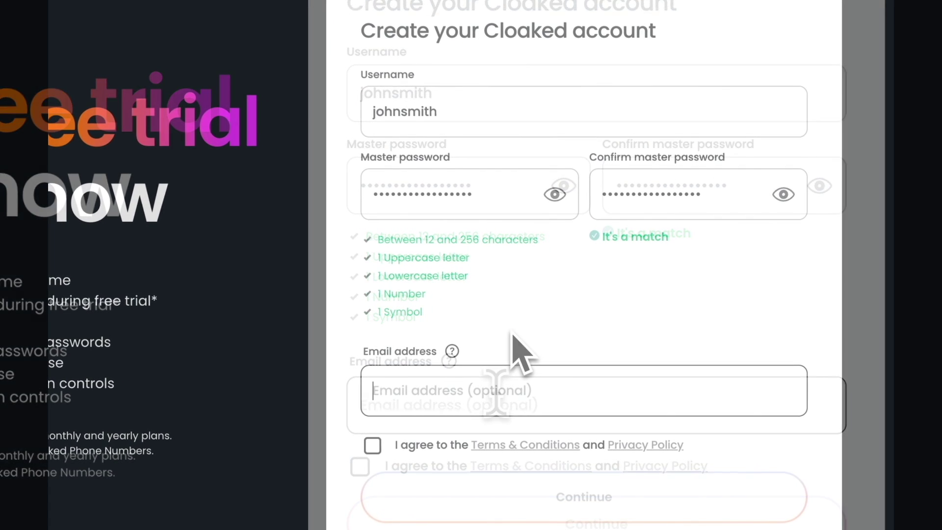
key("ctrl+v")
left_click(380, 447)
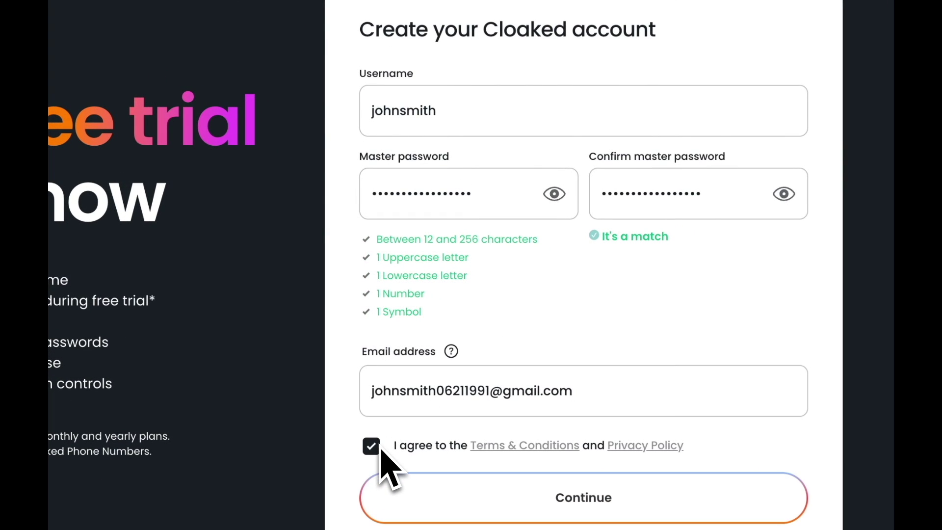
left_click(427, 505)
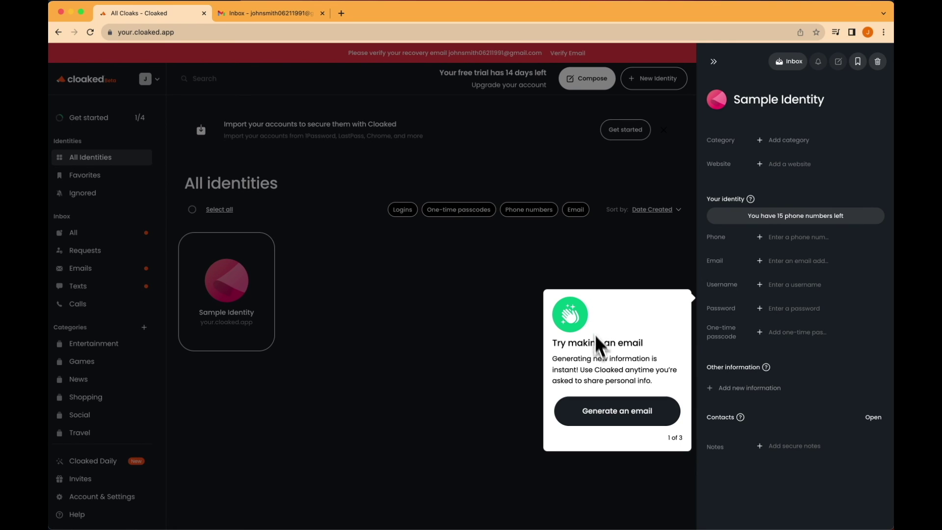
Generate an email for the Sample Identity and download the recovery kit as recovery_passphrase.pdf.
left_click(610, 407)
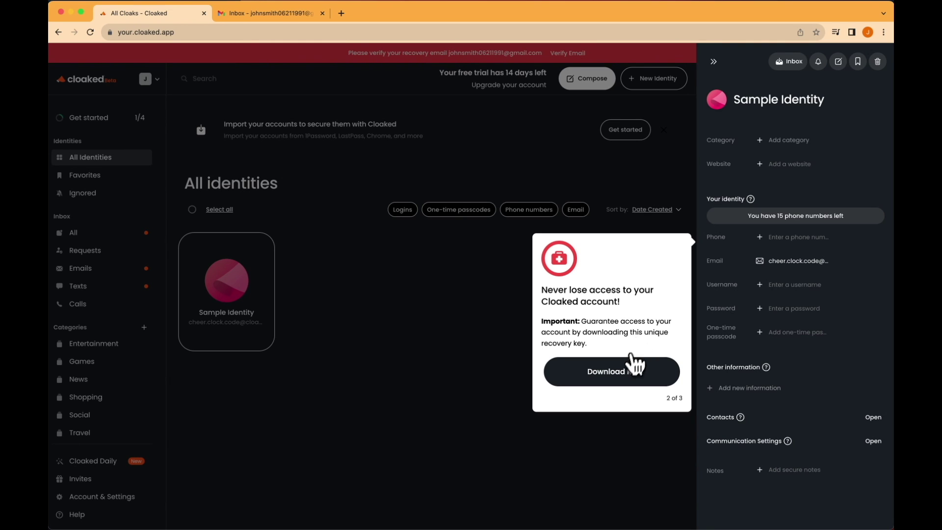
left_click(626, 367)
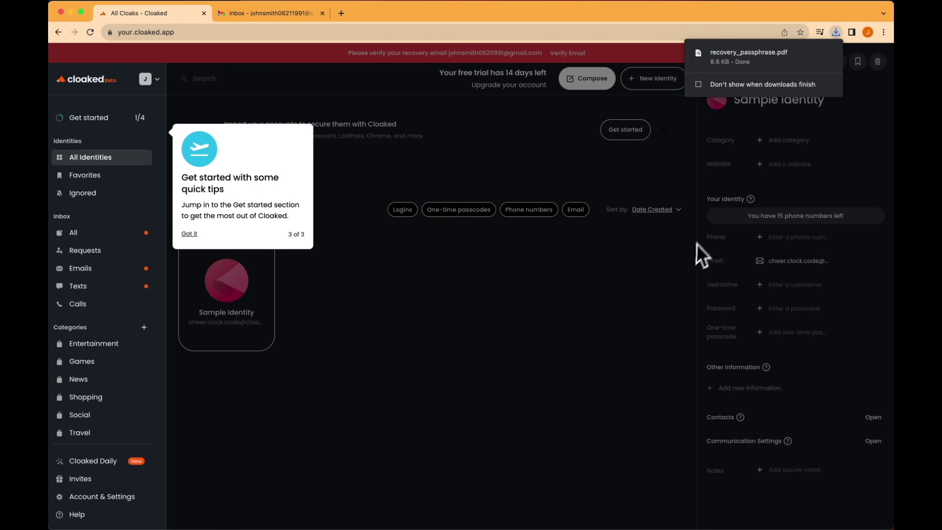
Open recovery_passphrase.pdf in a Chrome tab, select its passphrase line, and bring up recent downloads.
mouse_move(797, 56)
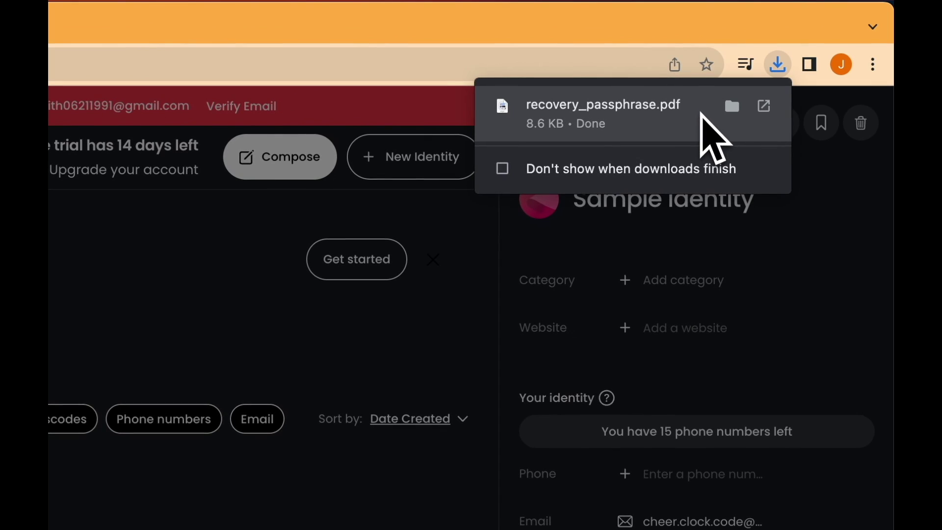
left_click(702, 115)
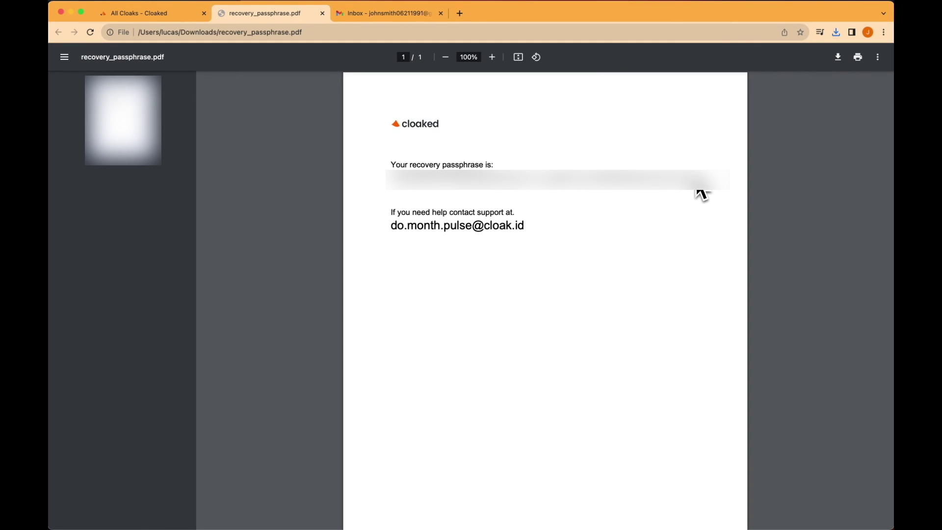
left_click_drag(391, 167, 712, 191)
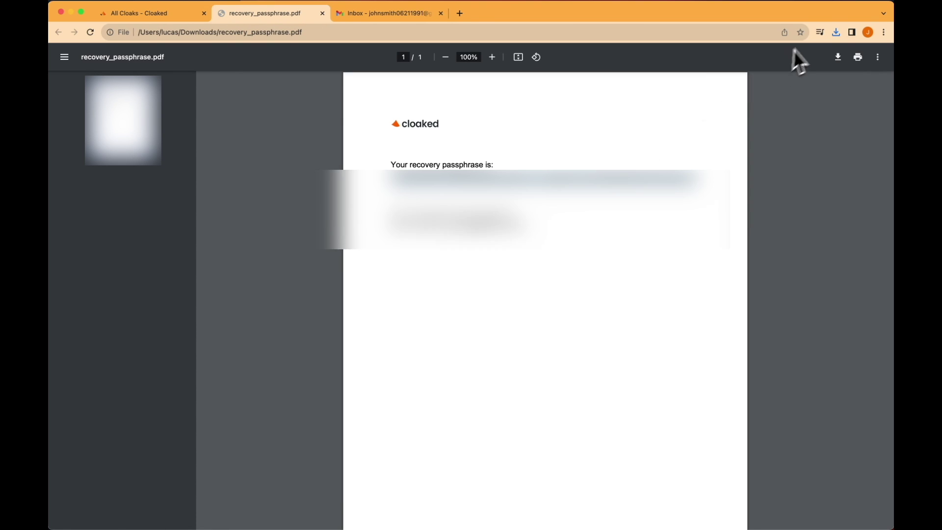
left_click(836, 33)
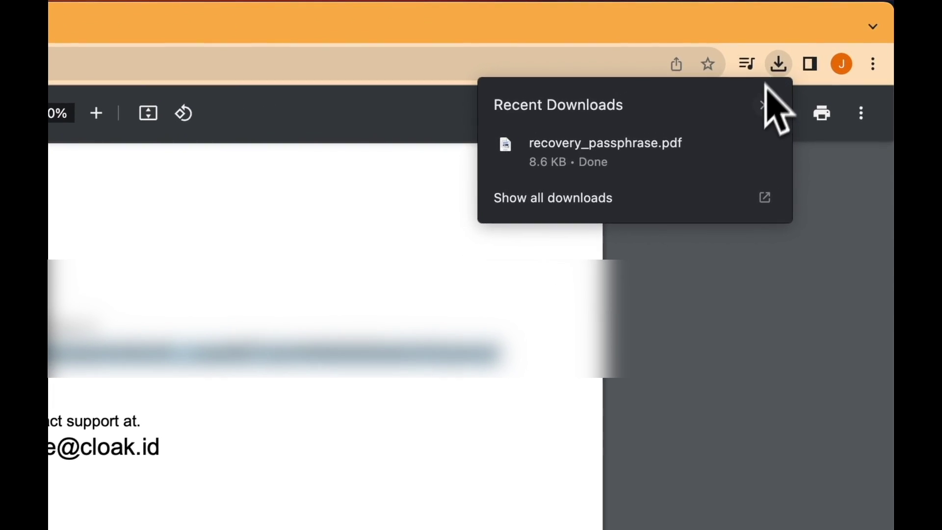
Create a 'New Super Secure location' folder in Downloads and move recovery_passphrase.pdf into it.
left_click(731, 144)
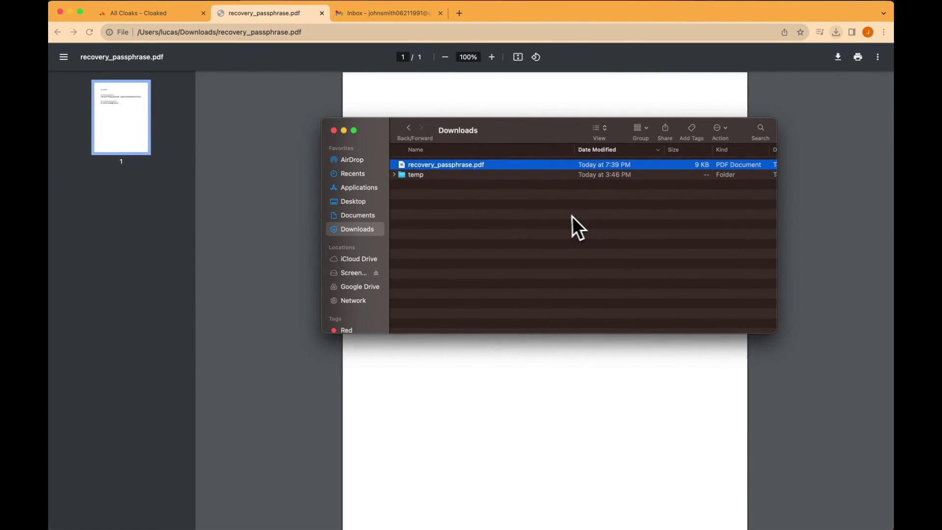
right_click(538, 229)
left_click(580, 220)
type("New Super")
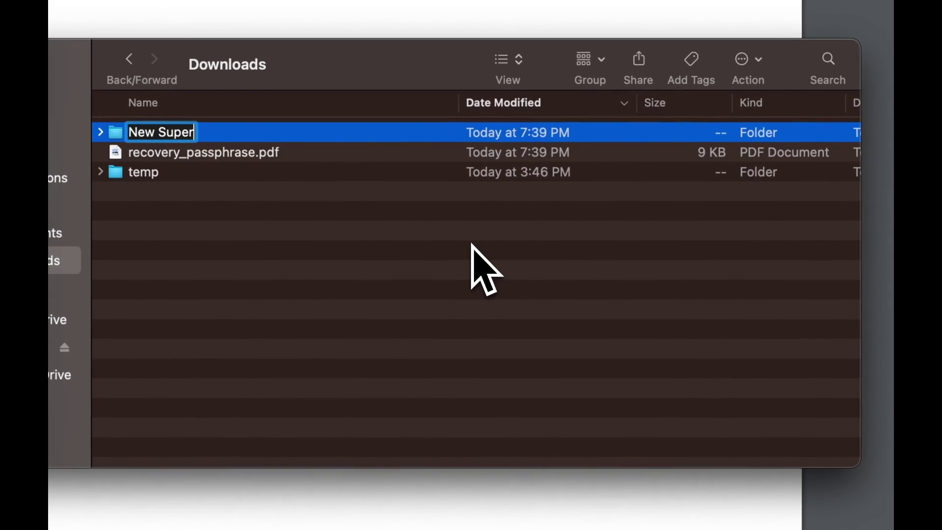
type(" Secure location")
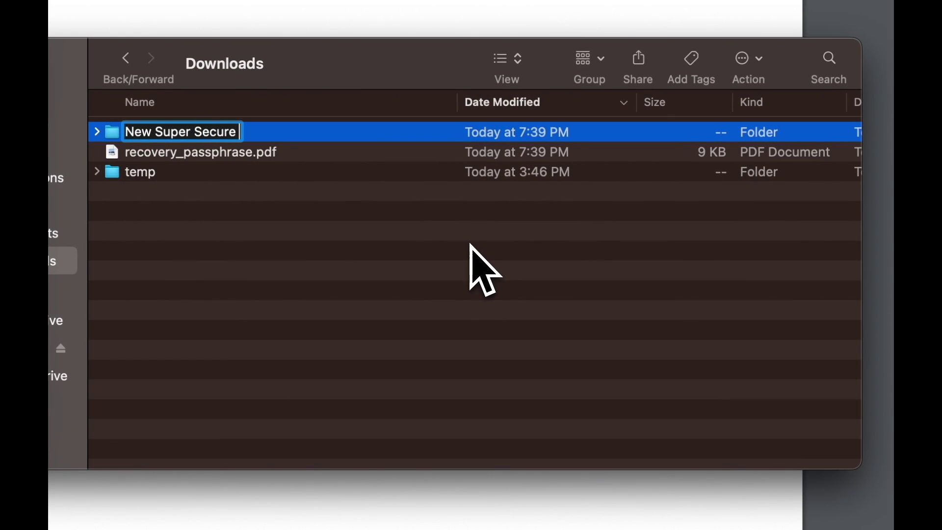
key("Return")
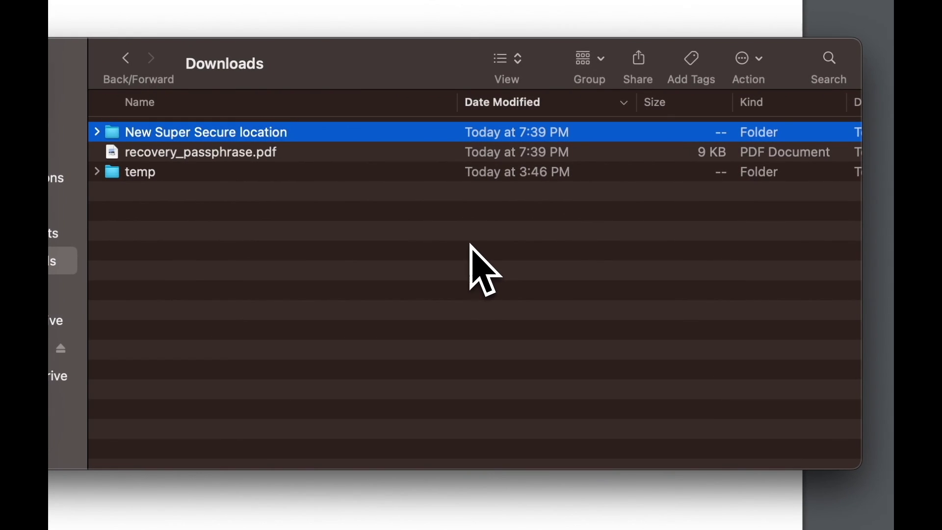
left_click_drag(309, 166, 288, 138)
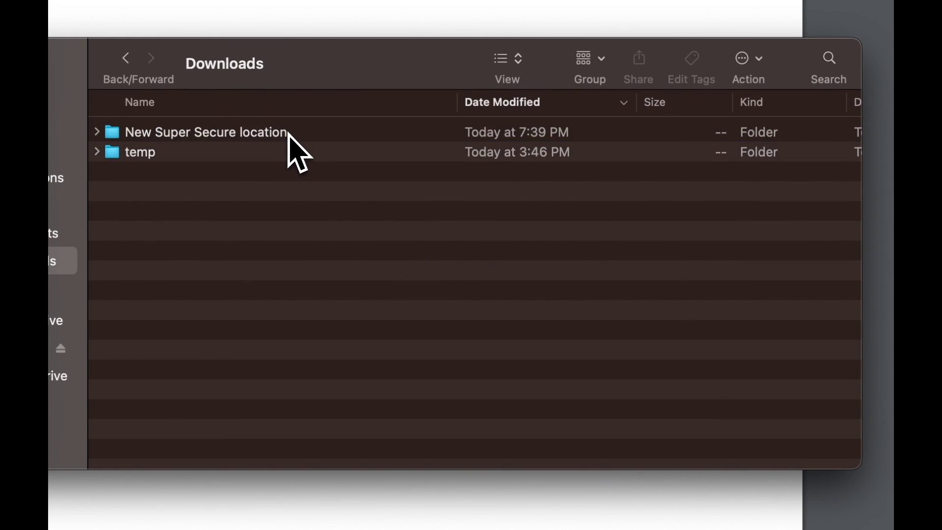
Preview the moved passphrase PDF inside the new folder, close it, and return to Chrome.
double_click(288, 137)
left_click(261, 140)
double_click(263, 142)
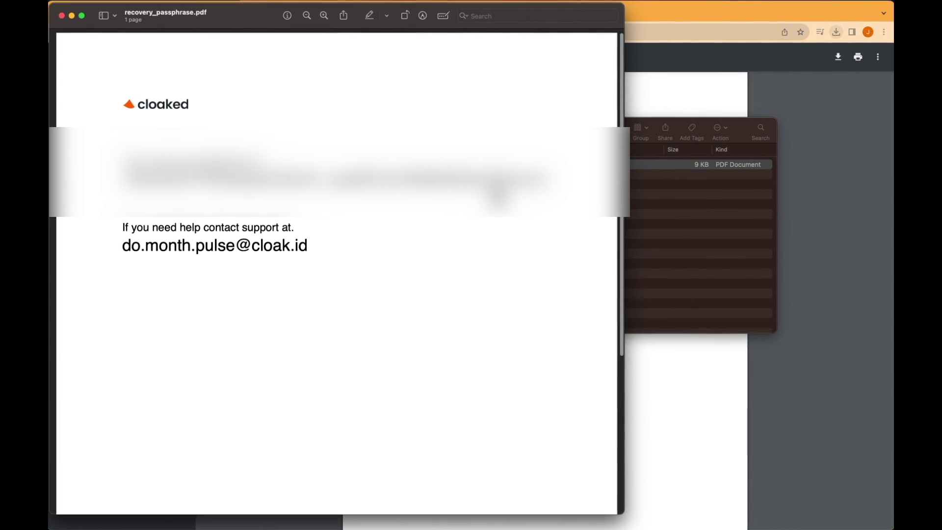
key("super+w")
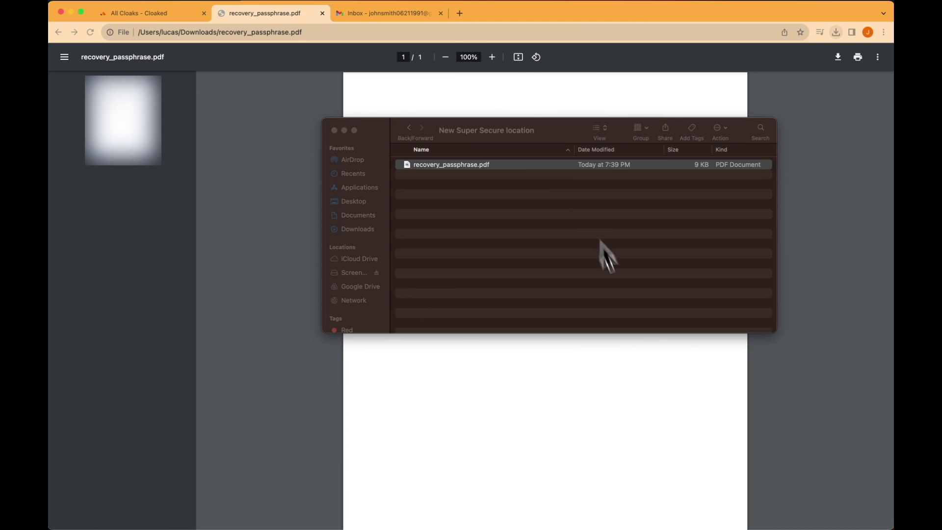
left_click(639, 363)
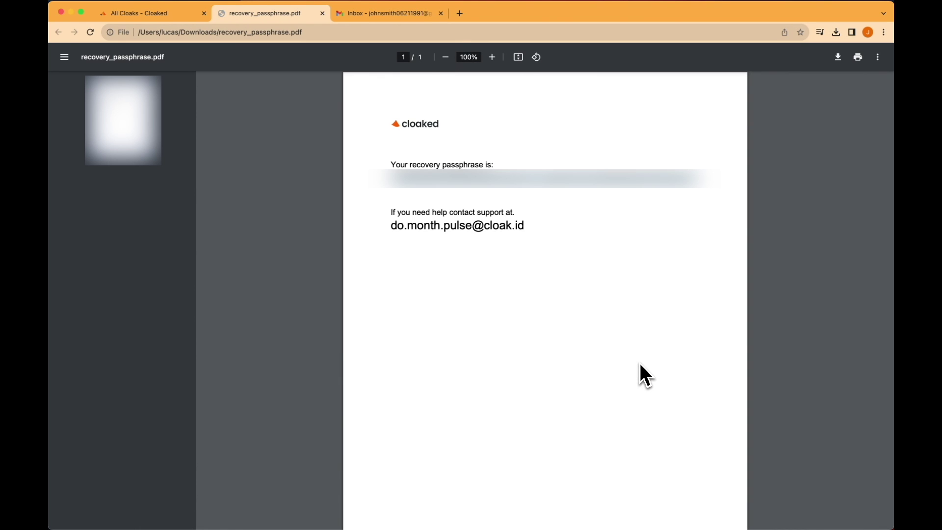
Add the Gmail address as the recovery email under Account & Settings > Account recovery and submit it.
left_click(162, 13)
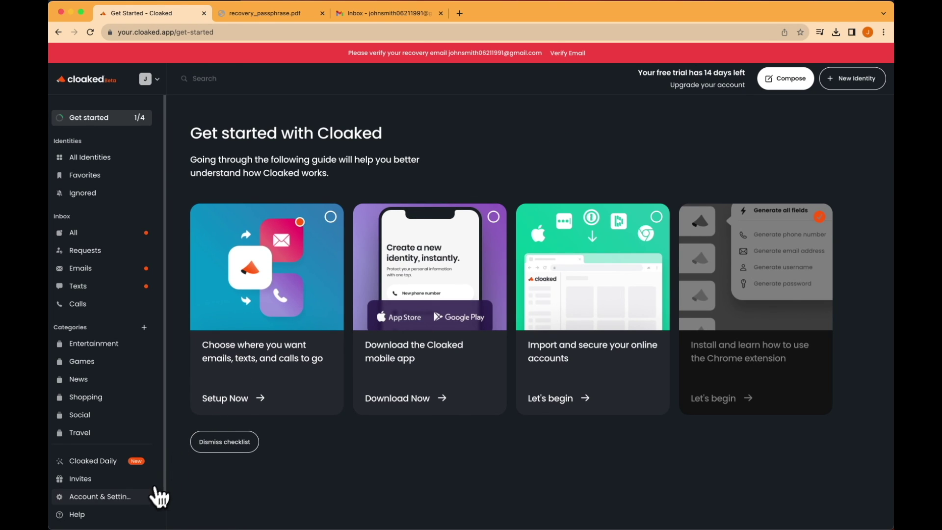
left_click(146, 505)
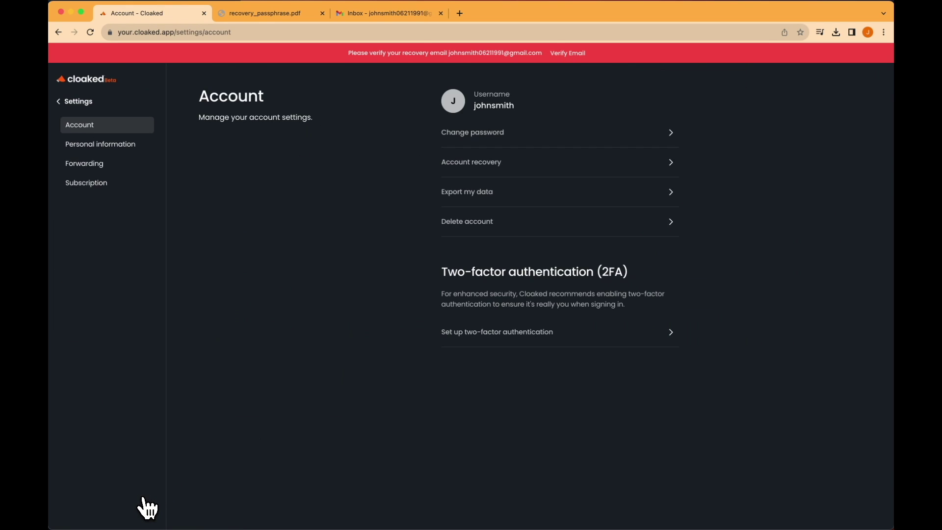
left_click(462, 169)
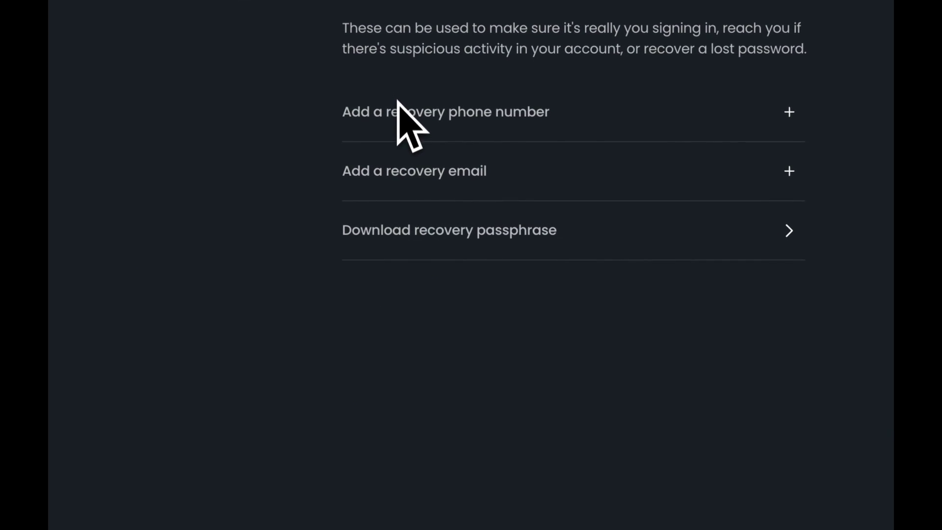
left_click(407, 171)
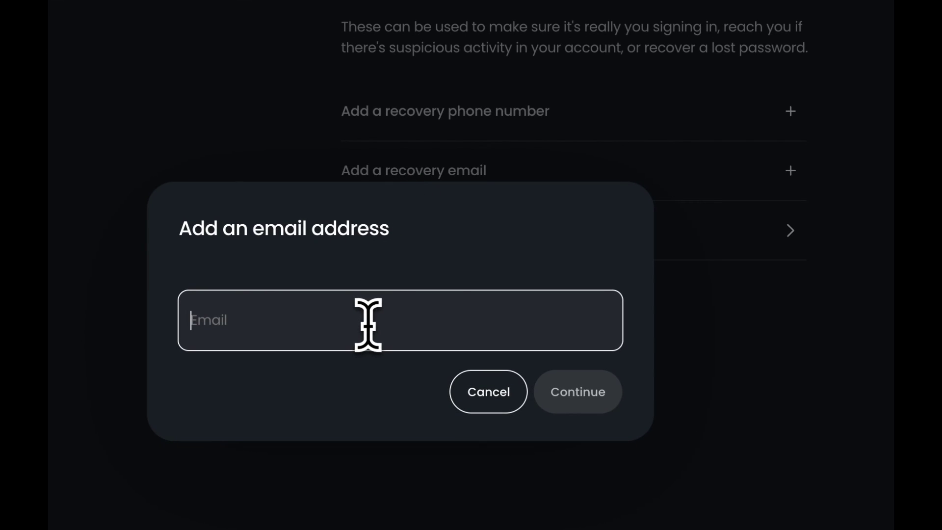
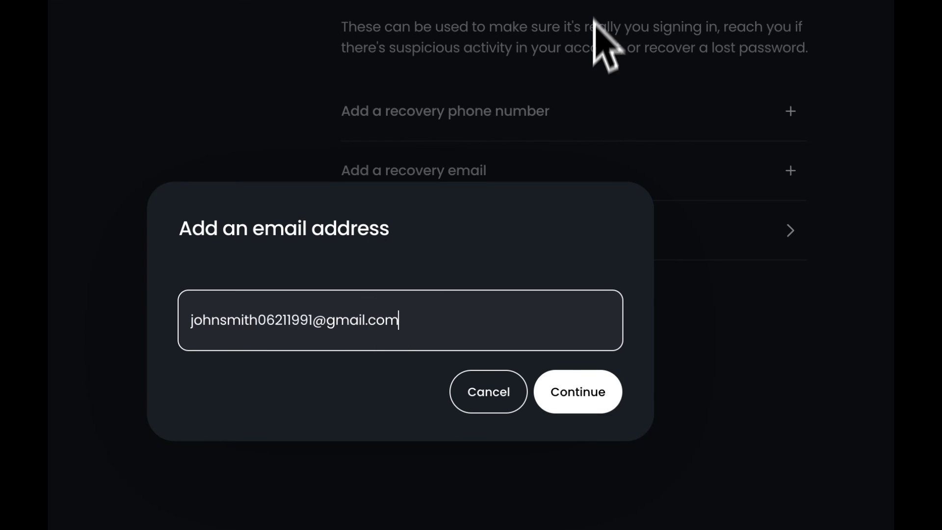
left_click(586, 392)
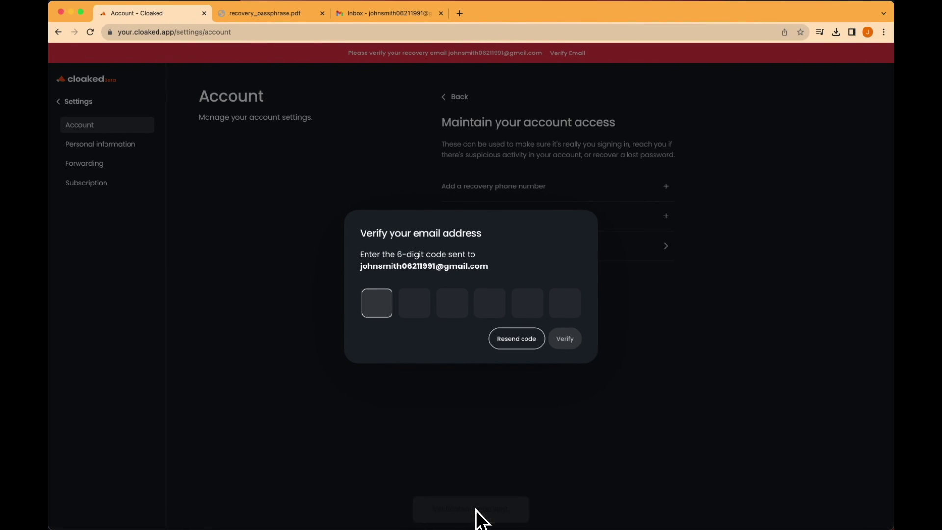
Open Cloaked's 'Please verify your account!' email in Gmail beside Cloaked and copy the six-digit code.
left_click(387, 14)
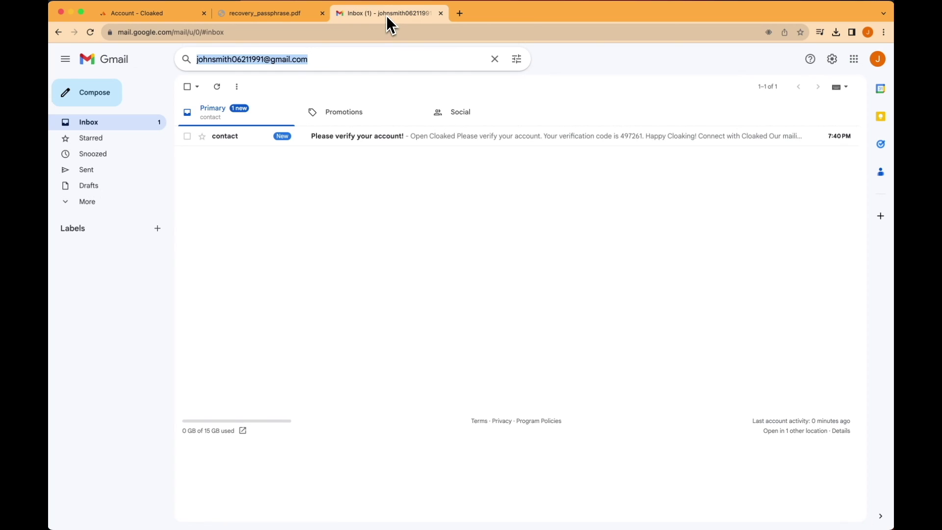
left_click_drag(387, 16, 290, 29)
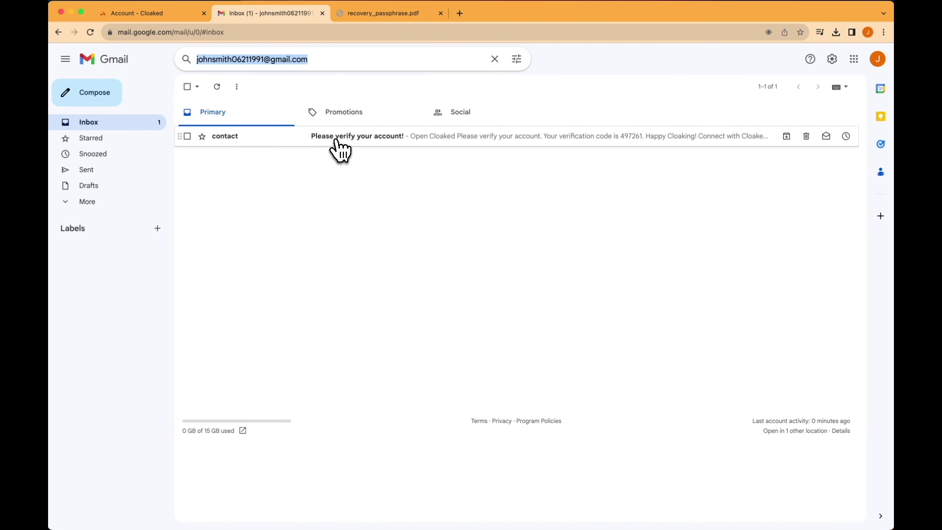
left_click(368, 145)
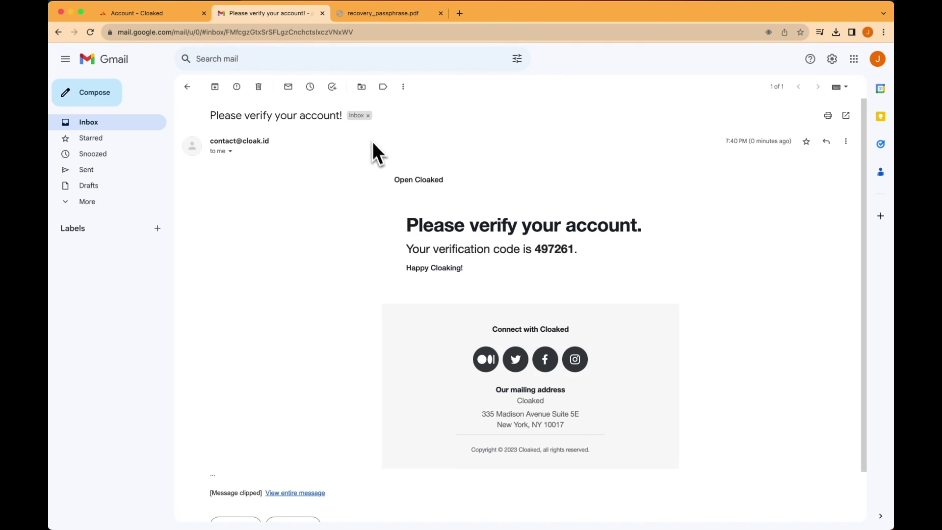
double_click(553, 259)
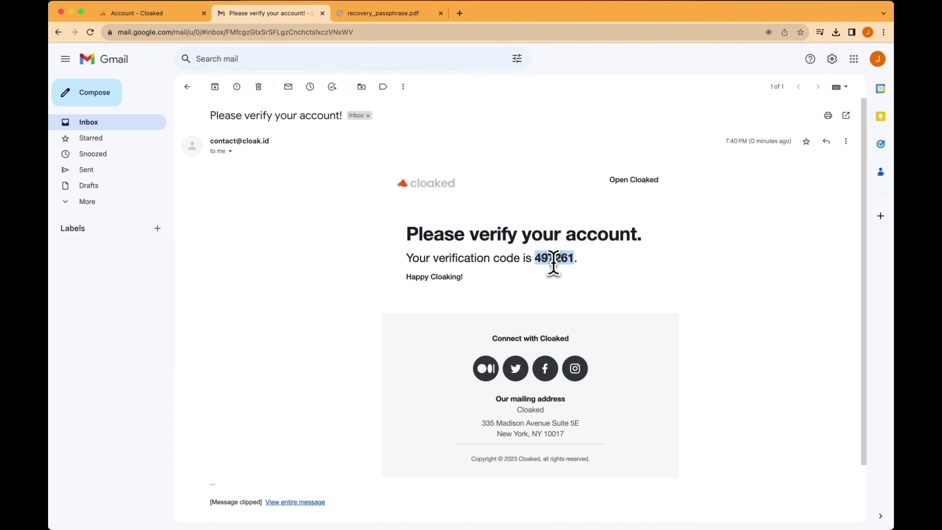
right_click(554, 255)
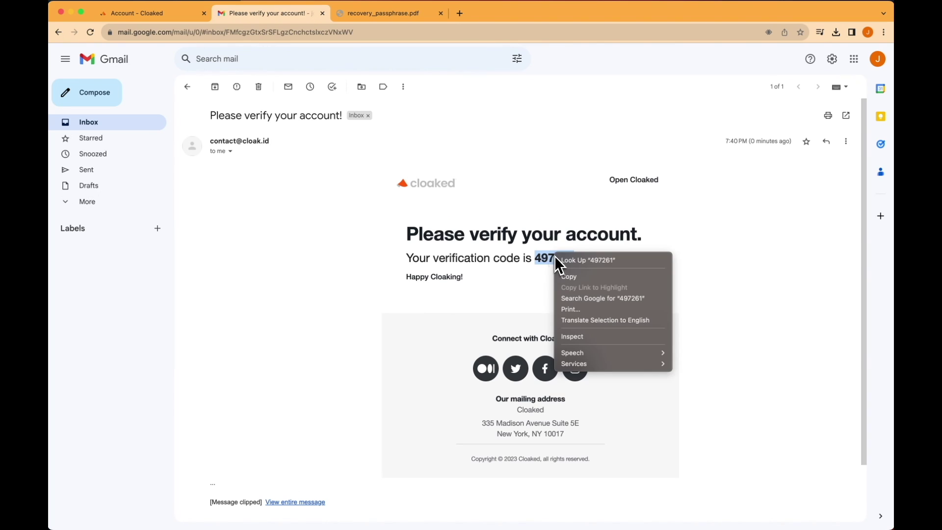
left_click(569, 277)
Paste the emailed 6-digit code into the Verify your email address dialog and verify it.
key("super+1")
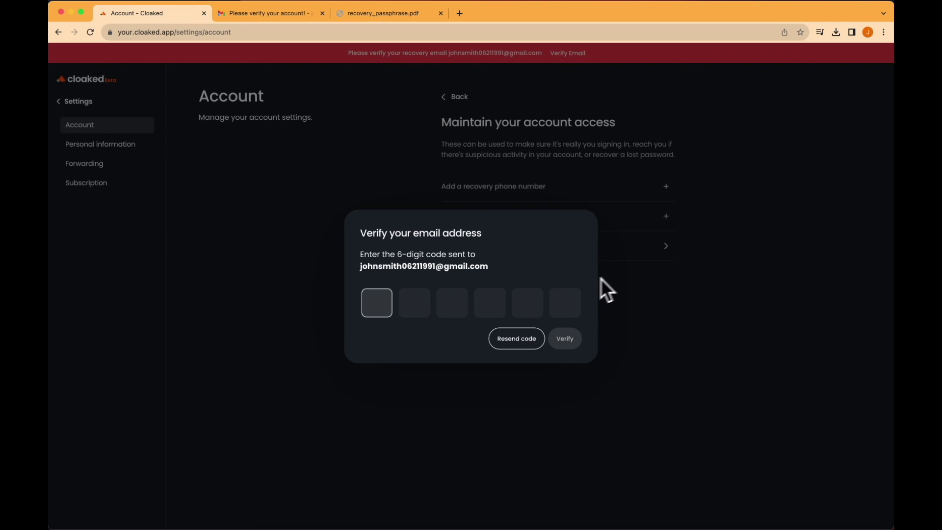
key("super+v")
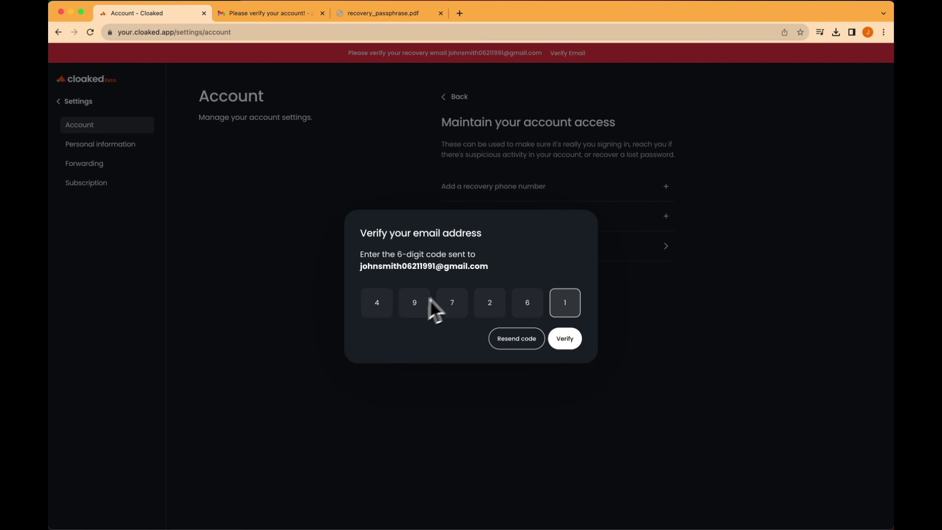
left_click(560, 341)
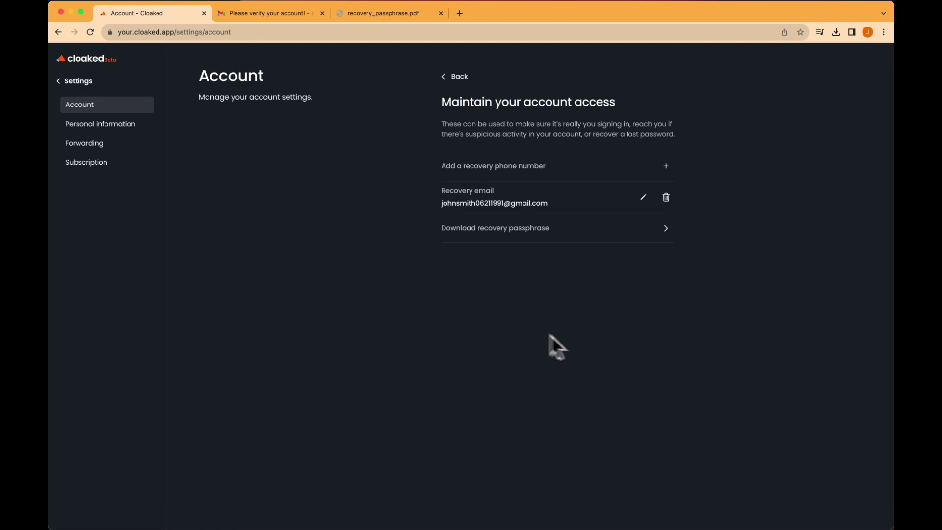
Enable email forwarding to the personal Gmail address, then go back to All identities.
left_click(133, 153)
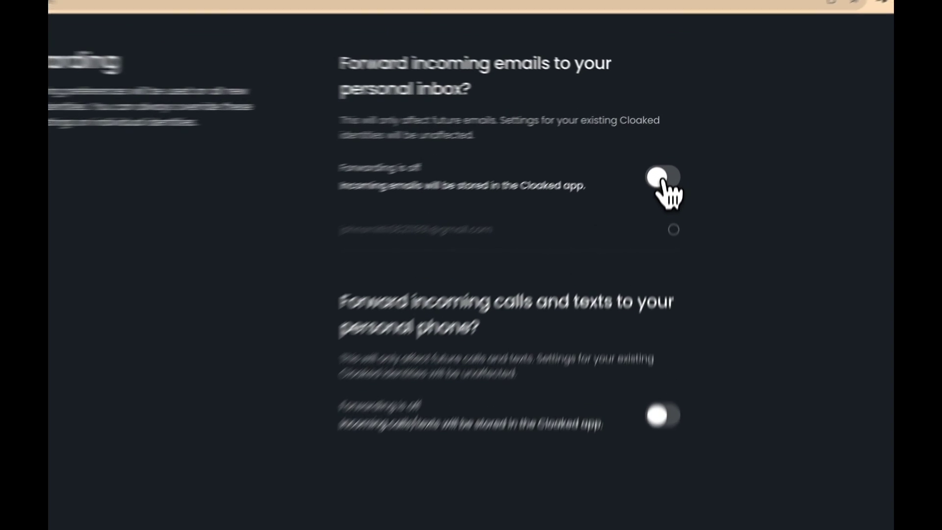
left_click(661, 180)
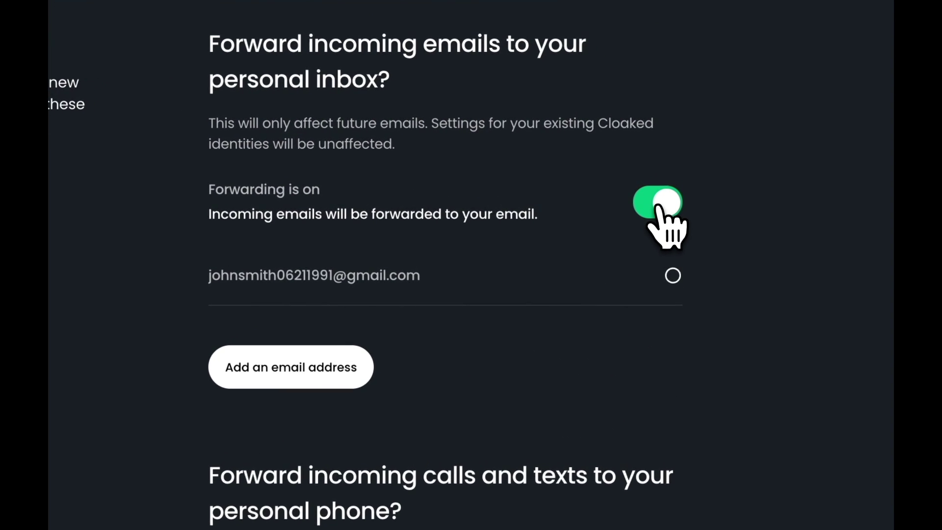
left_click(671, 274)
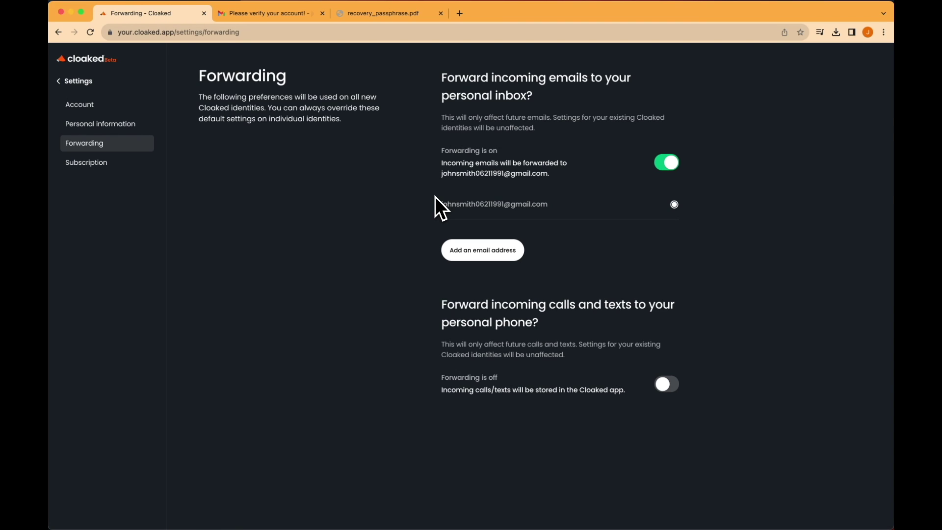
left_click(88, 81)
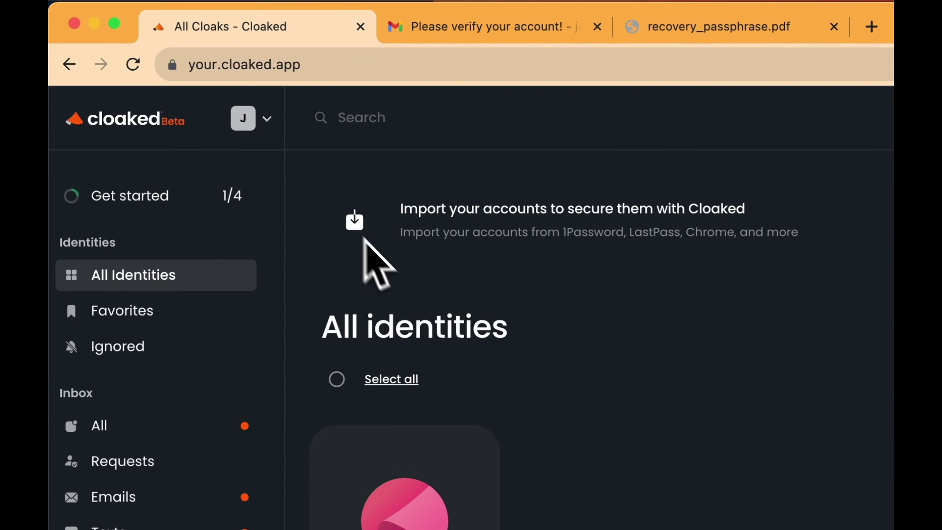
left_click(260, 126)
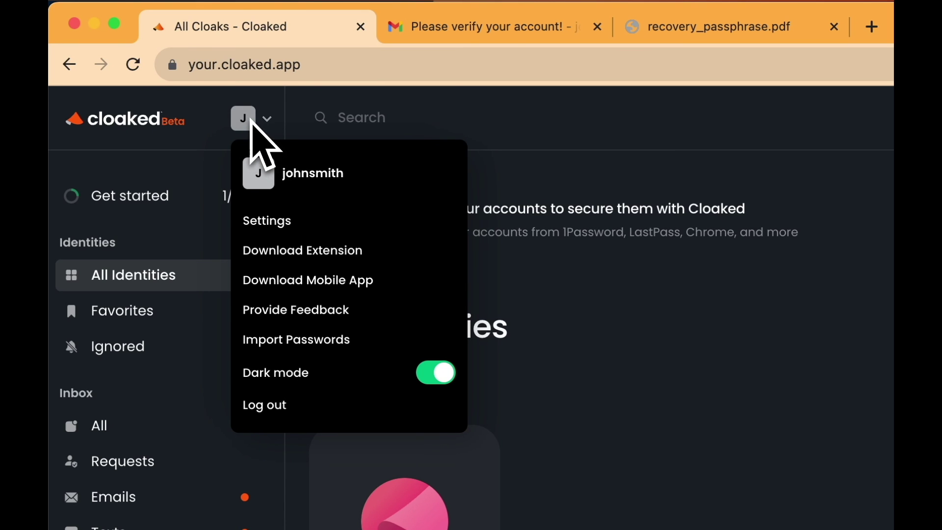
Add the cloaked beta extension to Chrome from the Web Store via Download Extension.
left_click(302, 250)
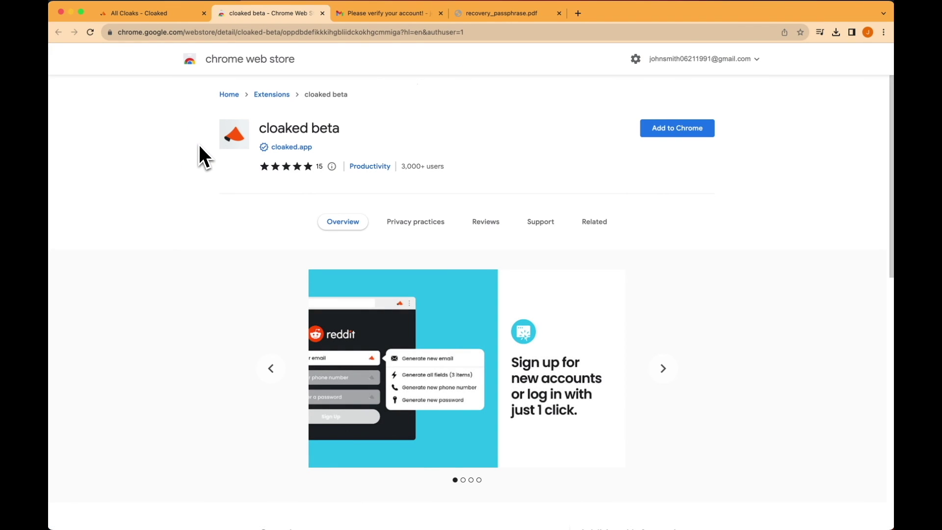
left_click(651, 132)
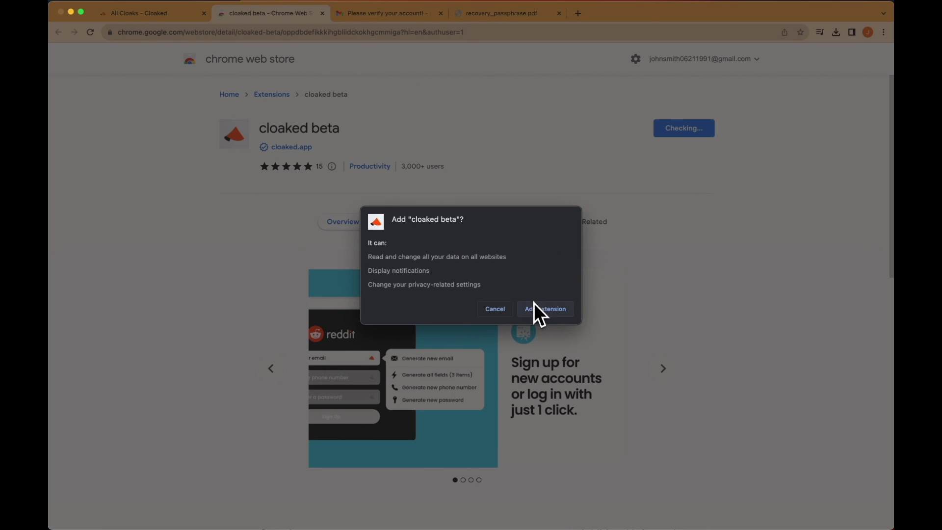
left_click(535, 307)
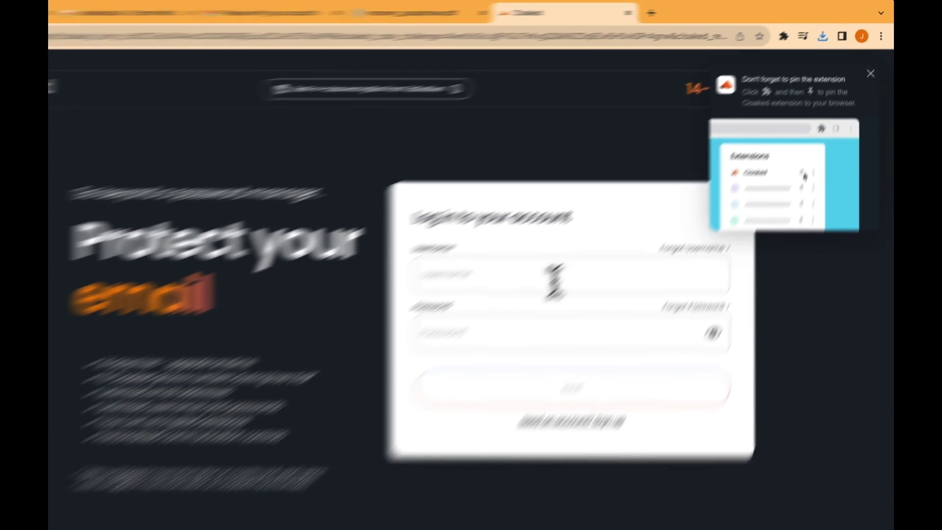
Pin the cloaked beta extension to the Chrome toolbar.
left_click(614, 232)
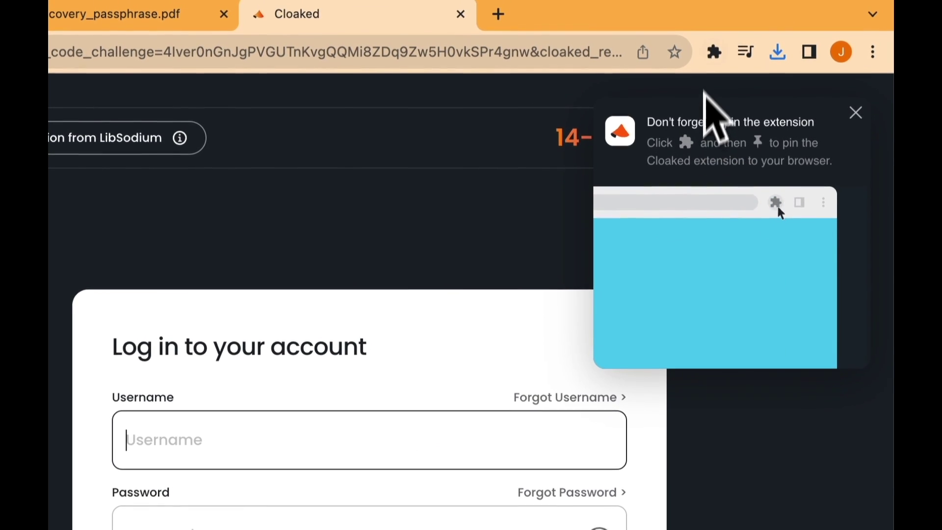
left_click(715, 52)
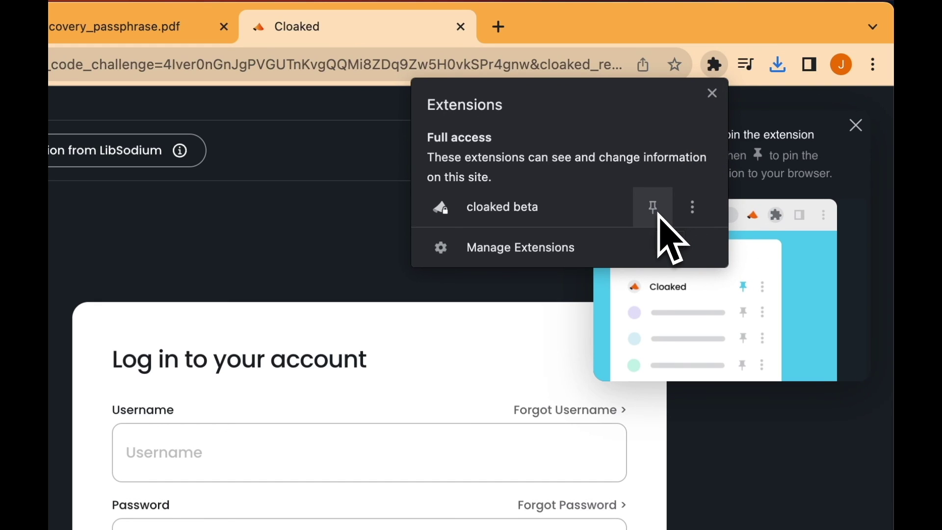
left_click(659, 216)
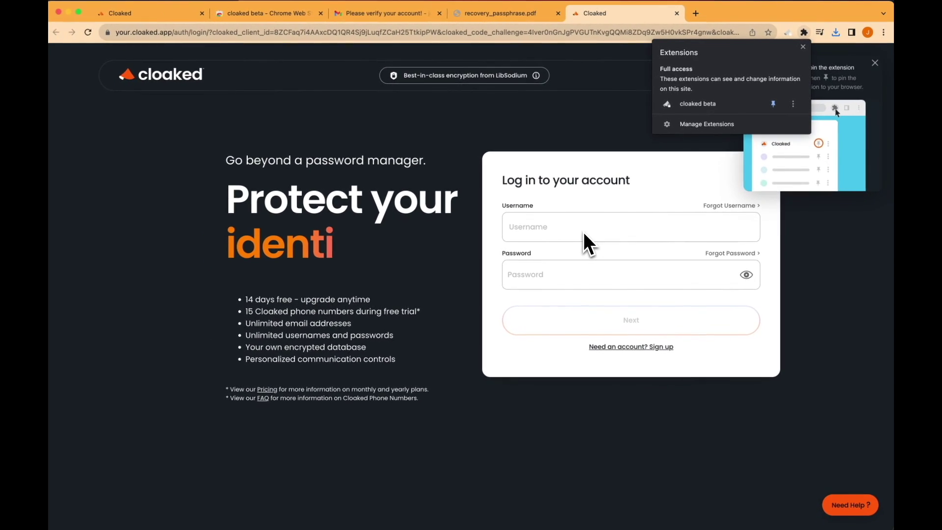
Log in to the Cloaked extension with the account username and password.
left_click(601, 230)
type("johs")
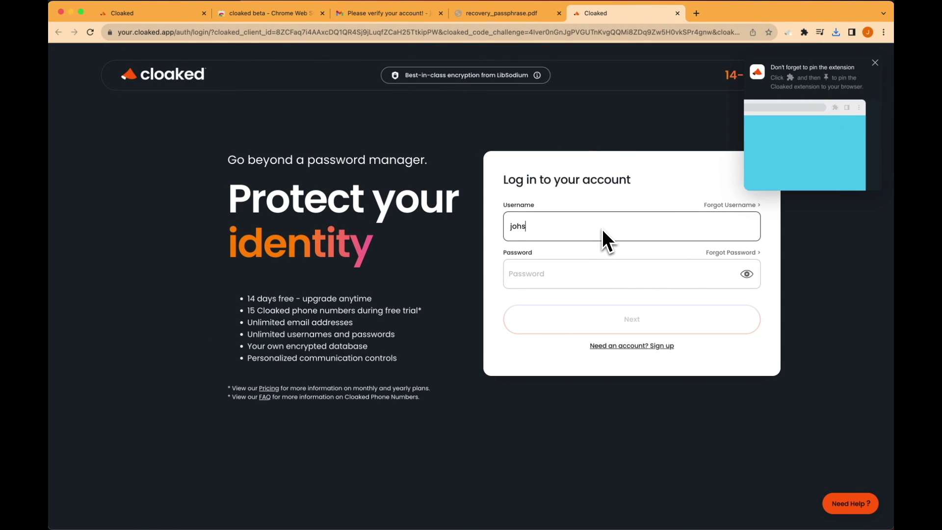
key("BackSpace")
type("nsmith")
key("Tab")
type("****")
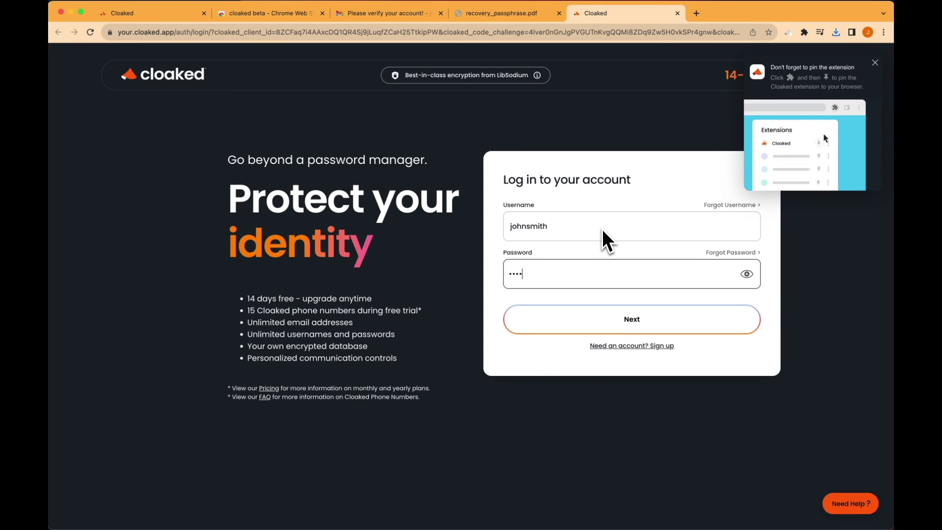
type("*************")
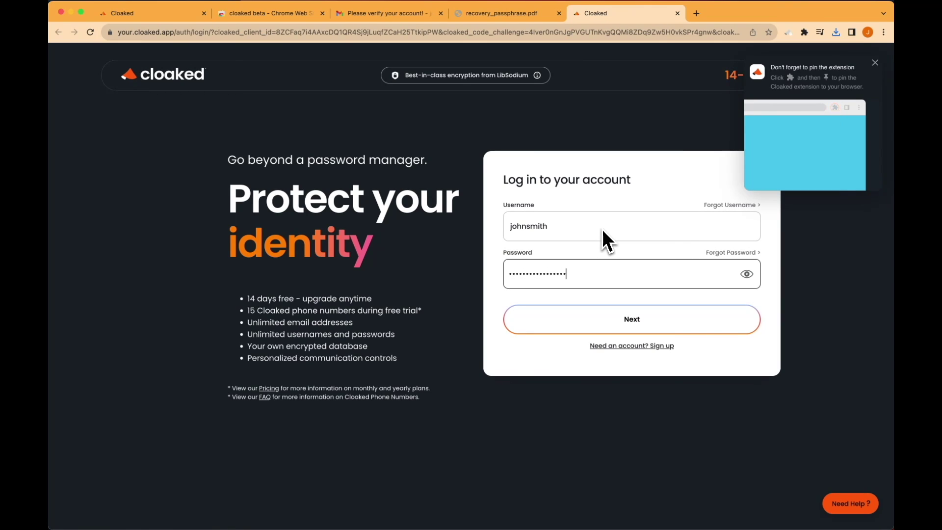
key("Return")
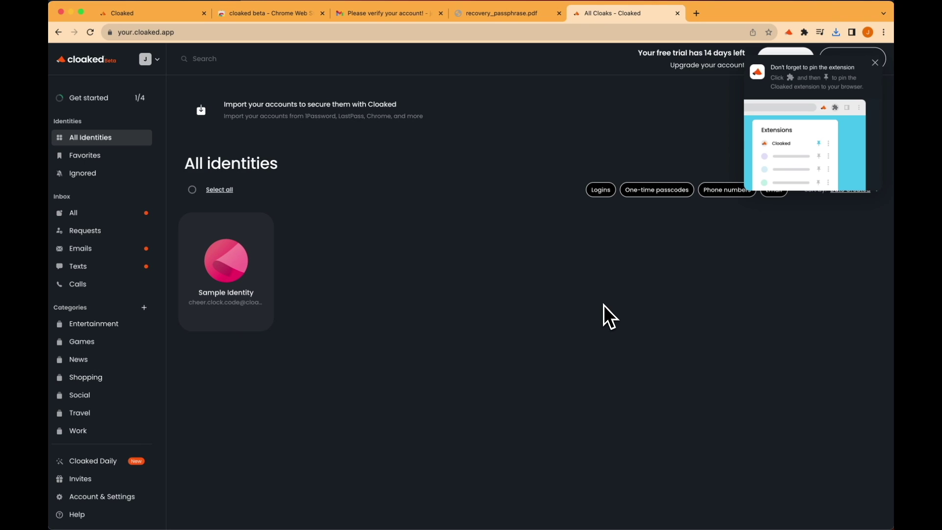
Dismiss the pin-extension hint and close the Web Store, passphrase PDF and duplicate Cloaked tabs.
left_click(874, 63)
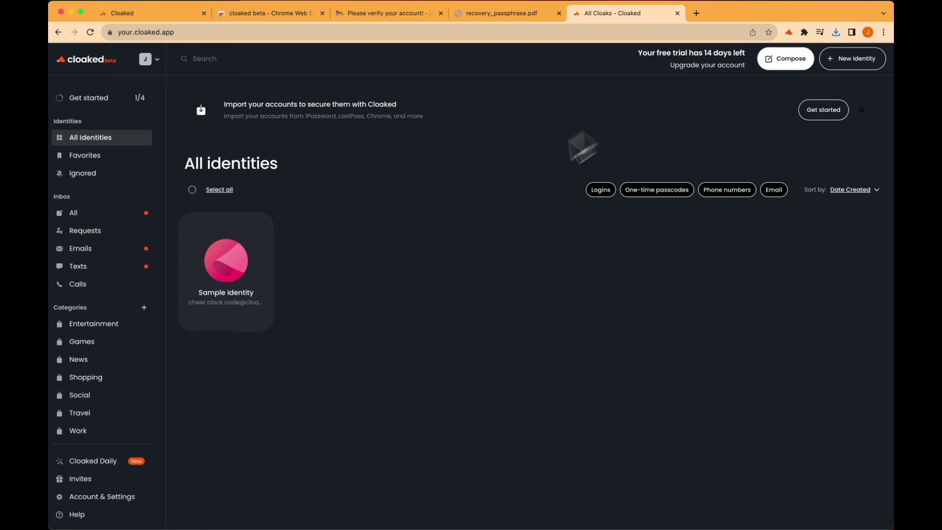
left_click(322, 13)
left_click(440, 13)
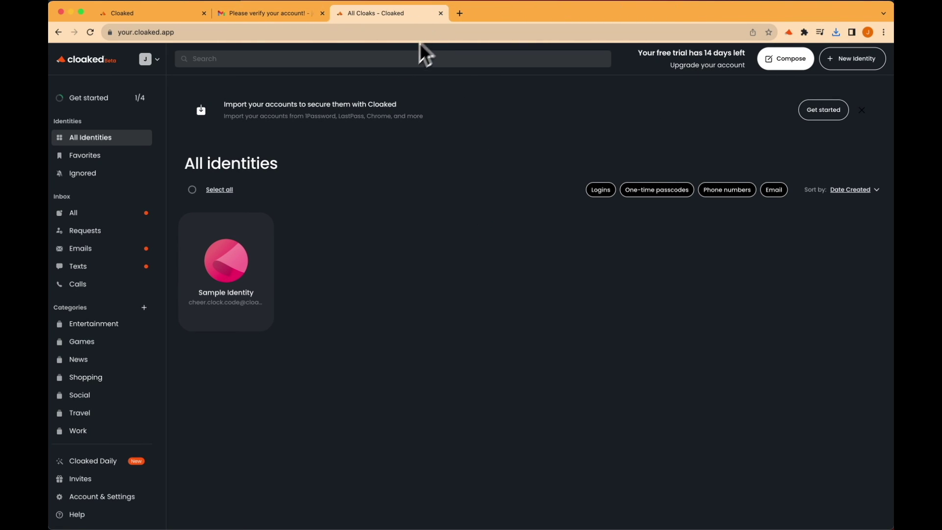
left_click(204, 13)
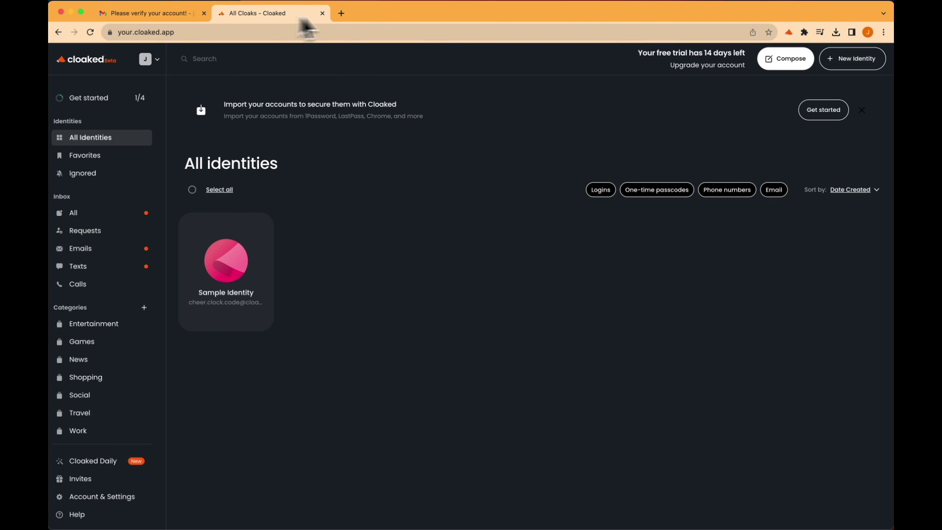
left_click(343, 13)
Go to target.com and open the Create Account form from the Sign in menu.
type("target.com")
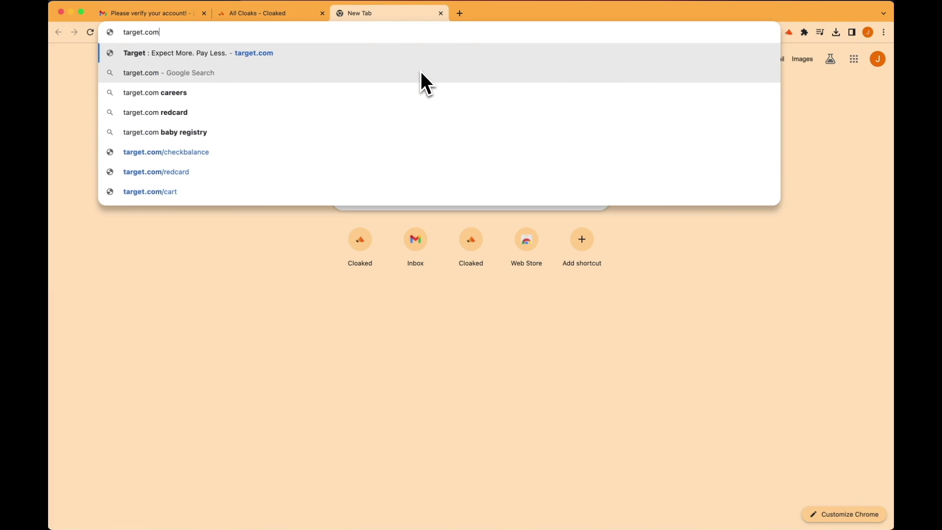
key("Return")
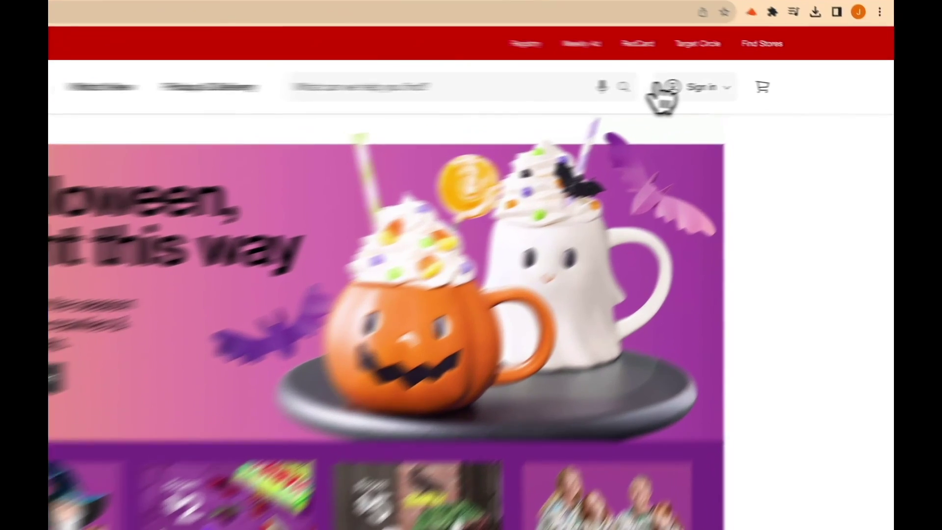
left_click(740, 88)
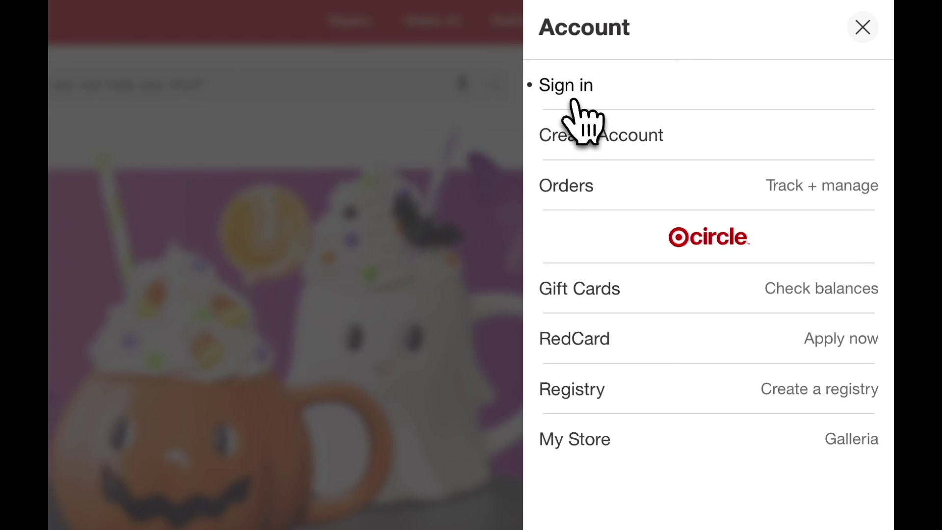
left_click(581, 133)
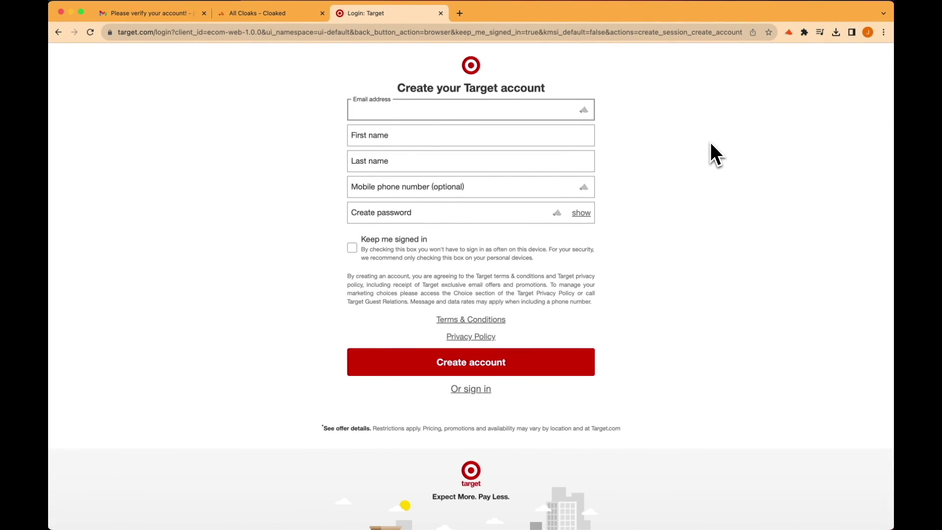
left_click(584, 109)
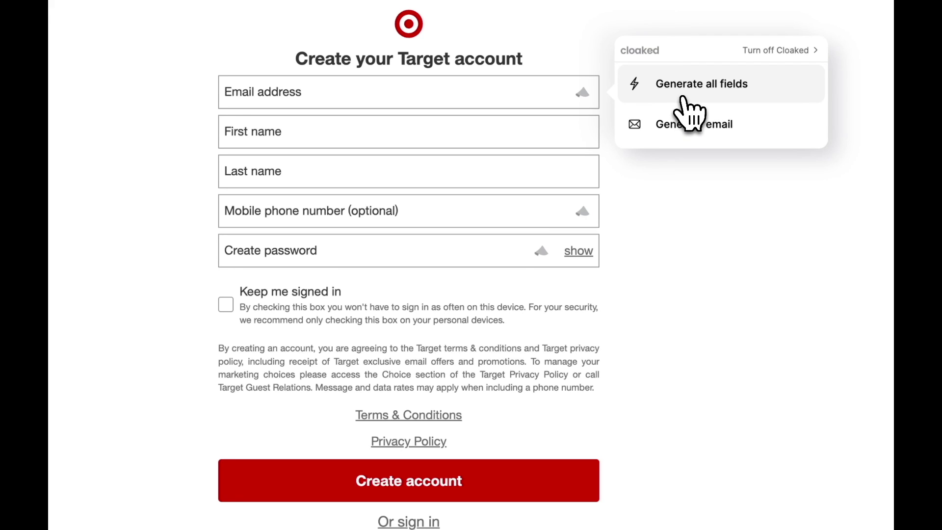
left_click(683, 97)
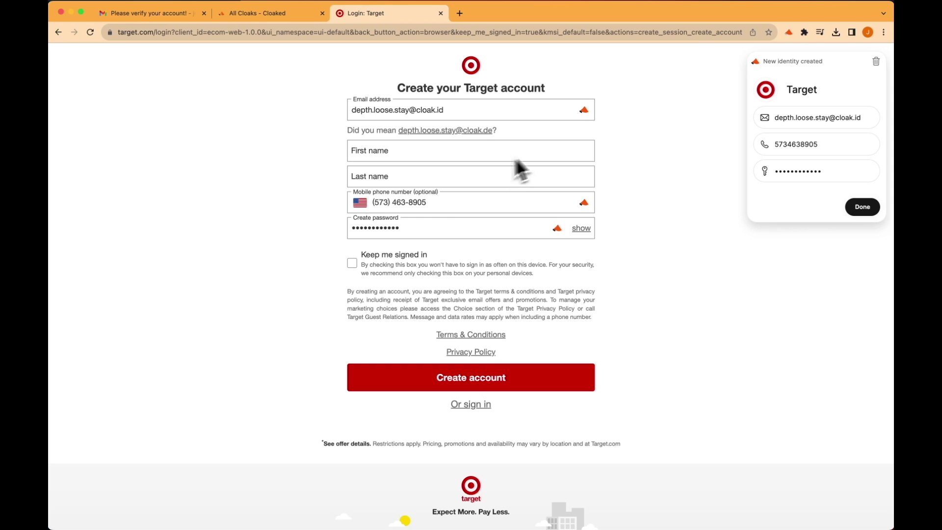
Enter a first name and a last name in the sign-up form, fixing a typo.
left_click(581, 156)
type("Jo")
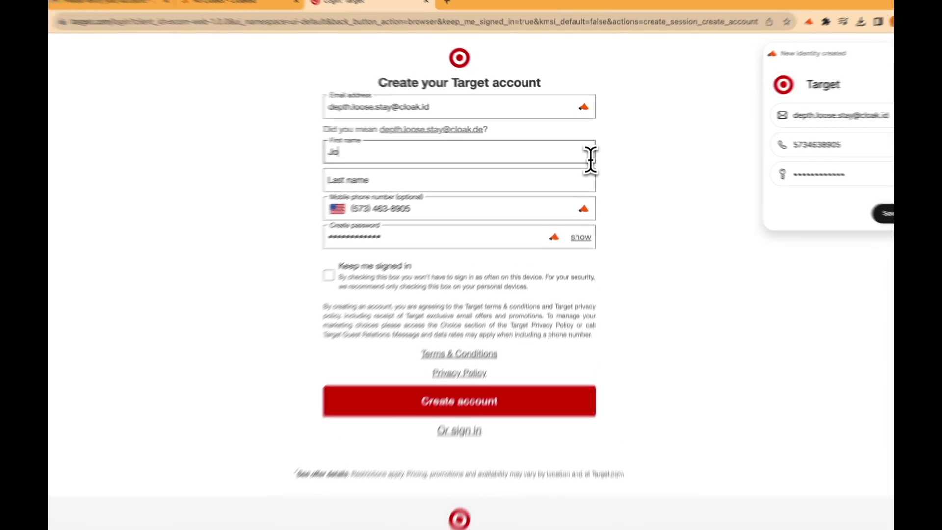
type("hn")
key("Tab")
type("Msi")
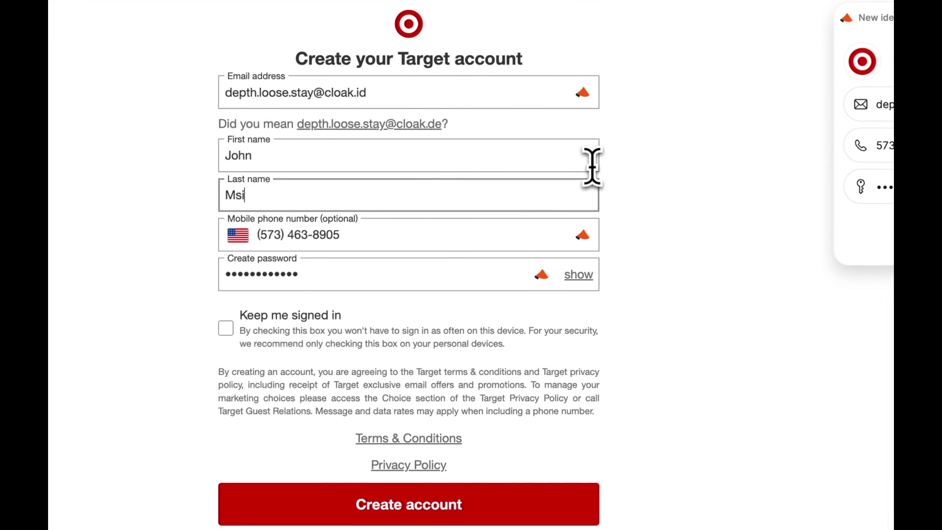
key("BackSpace")
key("BackSpace")
type("Smith")
Replace the first and last names with different ones.
double_click(587, 157)
type("Smi")
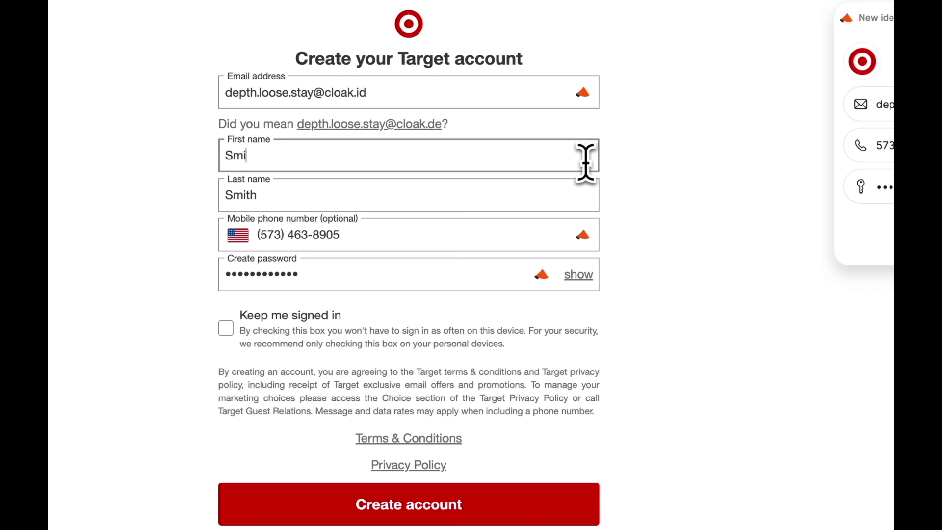
type("th")
key("Tab")
type("John")
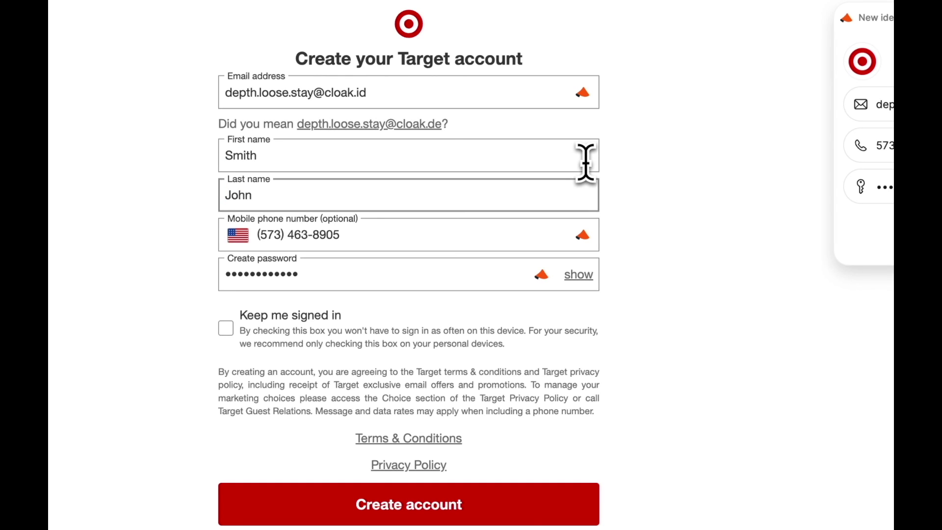
key("BackSpace")
key("BackSpace")
key("BackSpace")
key("BackSpace")
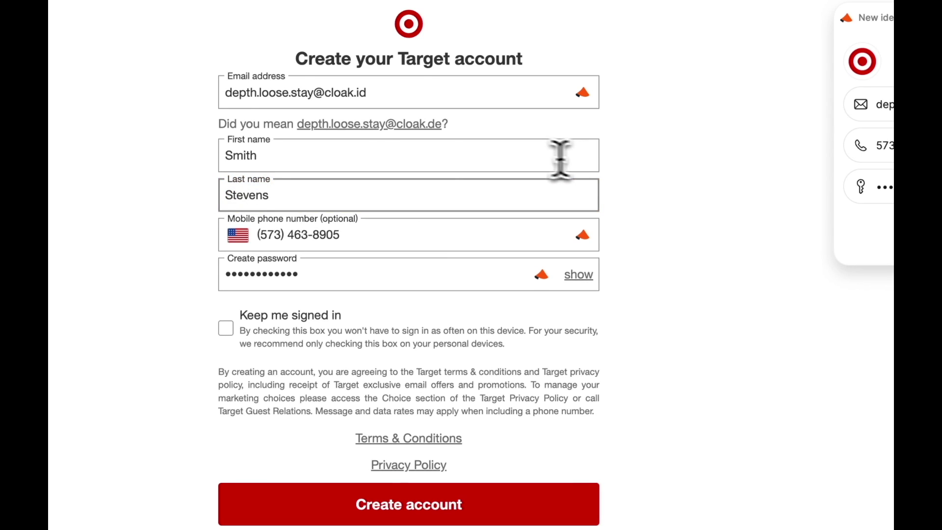
double_click(479, 155)
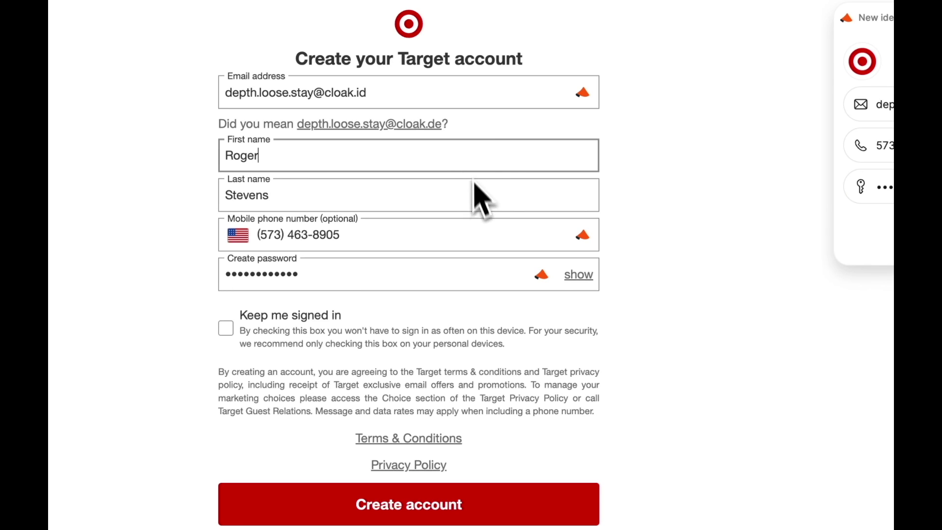
Toggle the Keep me signed in option and submit the new account.
left_click_drag(427, 93, 221, 92)
left_click(189, 192)
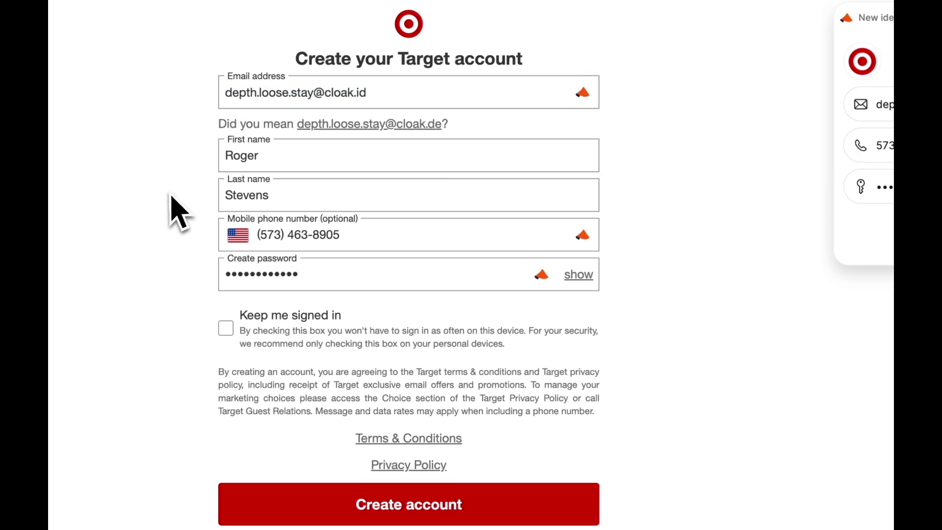
left_click(225, 329)
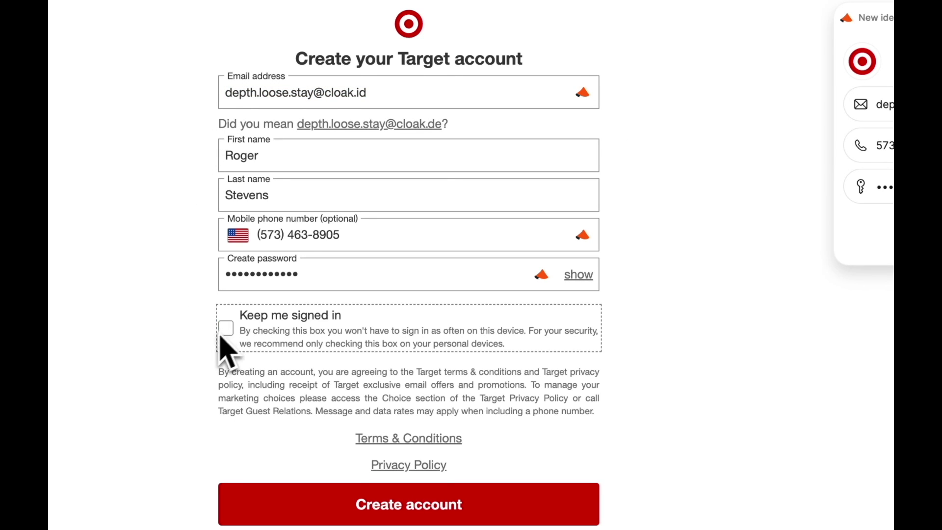
left_click(337, 515)
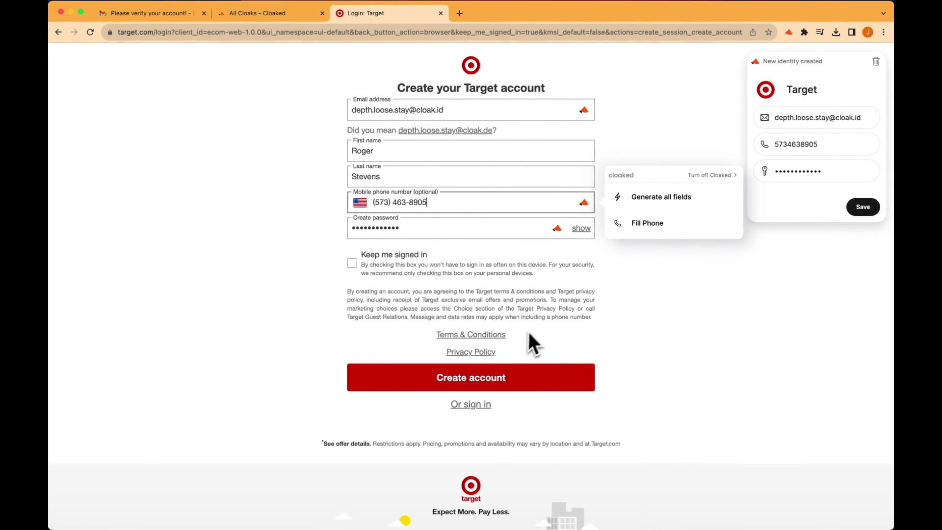
left_click(509, 381)
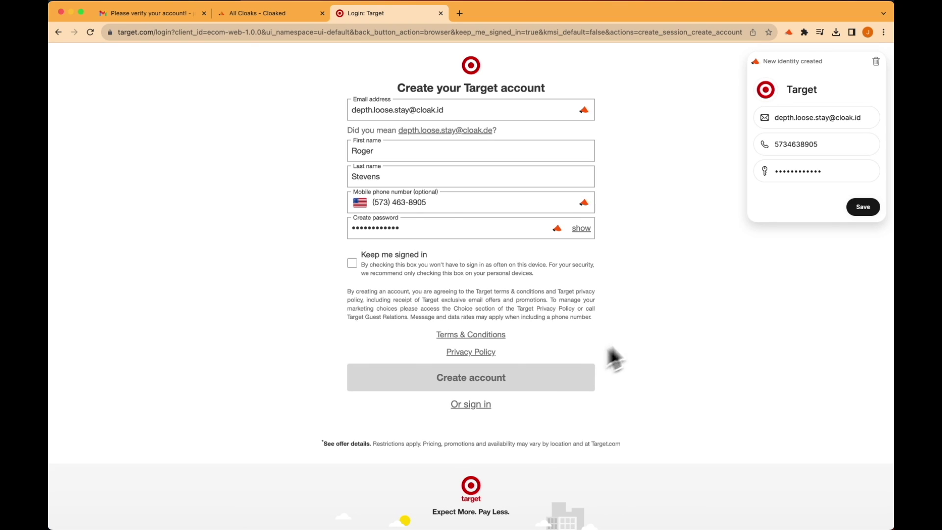
Save the new cloaked identity and verify the phone with the code Cloaked relayed.
left_click(869, 210)
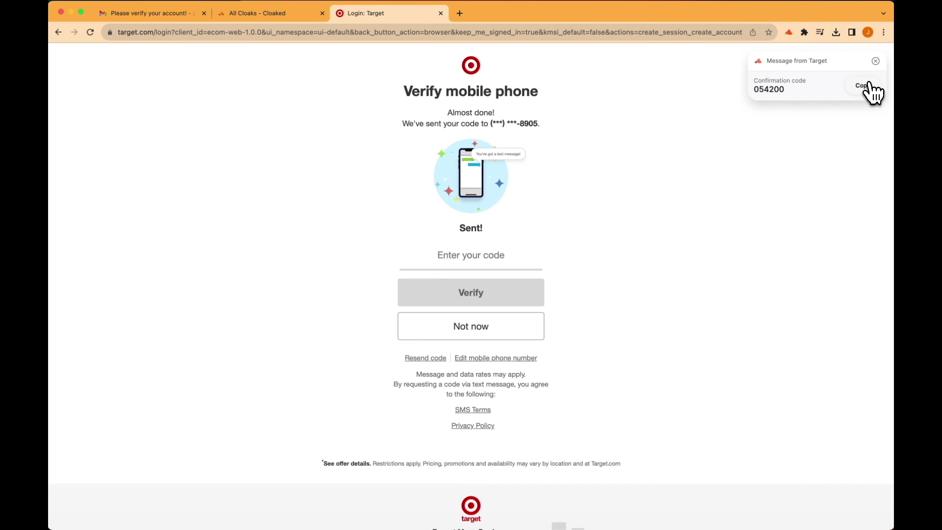
left_click(865, 86)
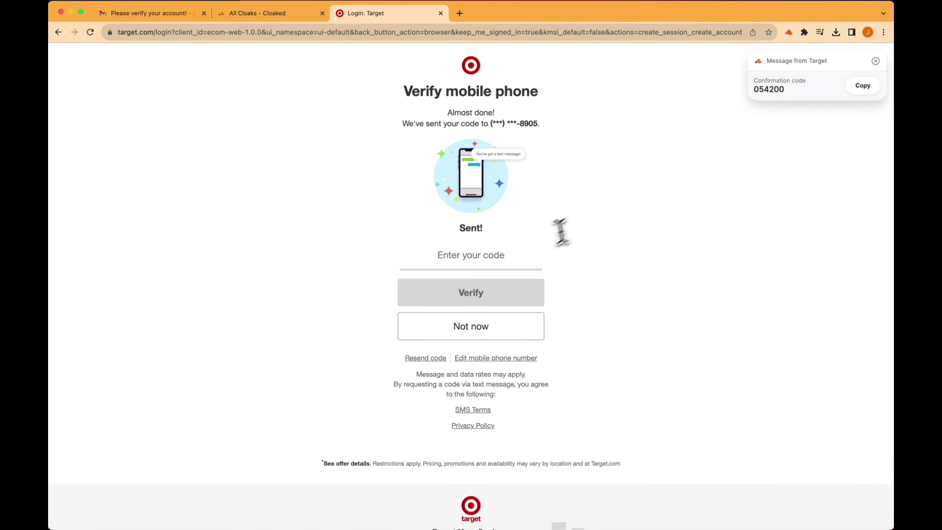
left_click(510, 256)
key("super+v")
left_click(500, 290)
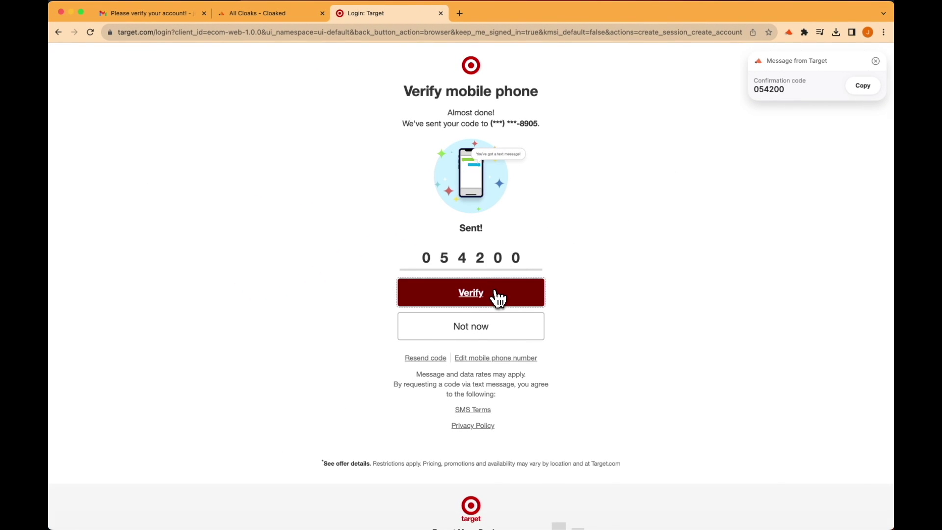
Skip the Target Circle membership offer.
scroll(599, 261, "down", 3)
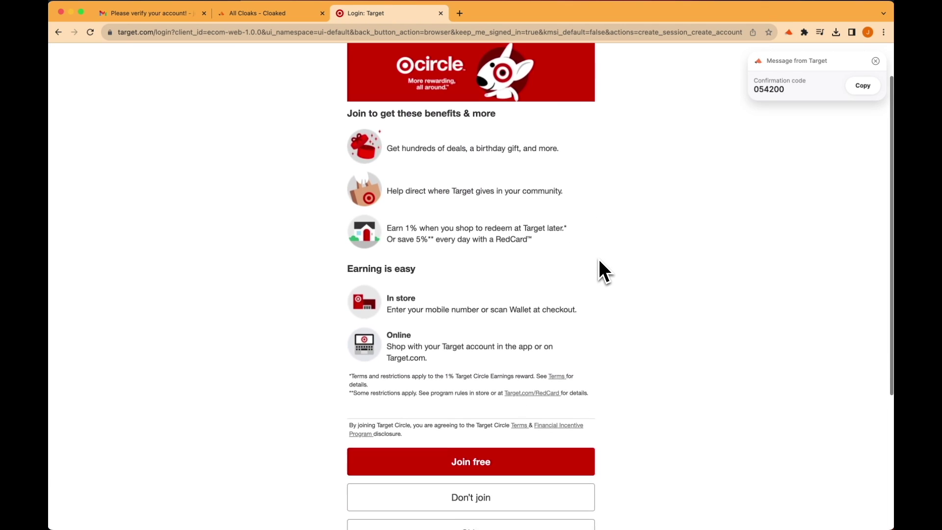
scroll(599, 260, "up", 2)
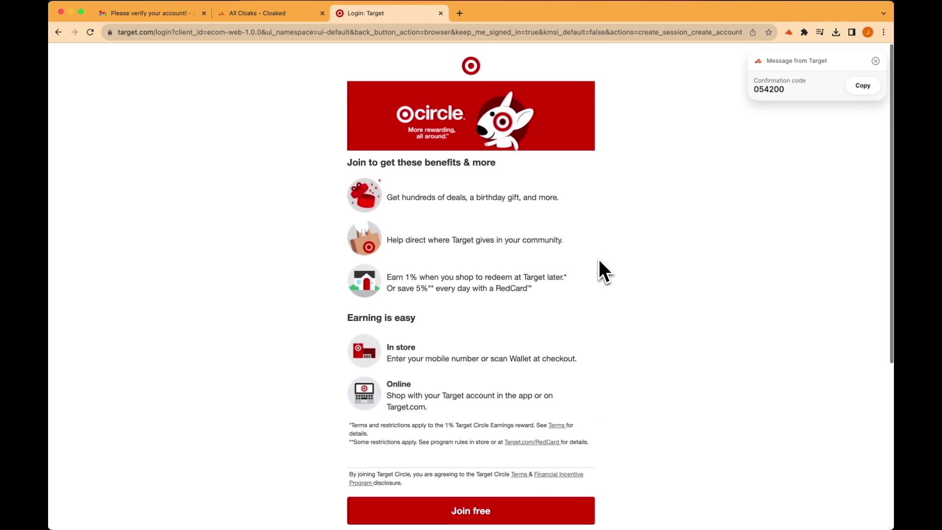
scroll(600, 261, "down", 4)
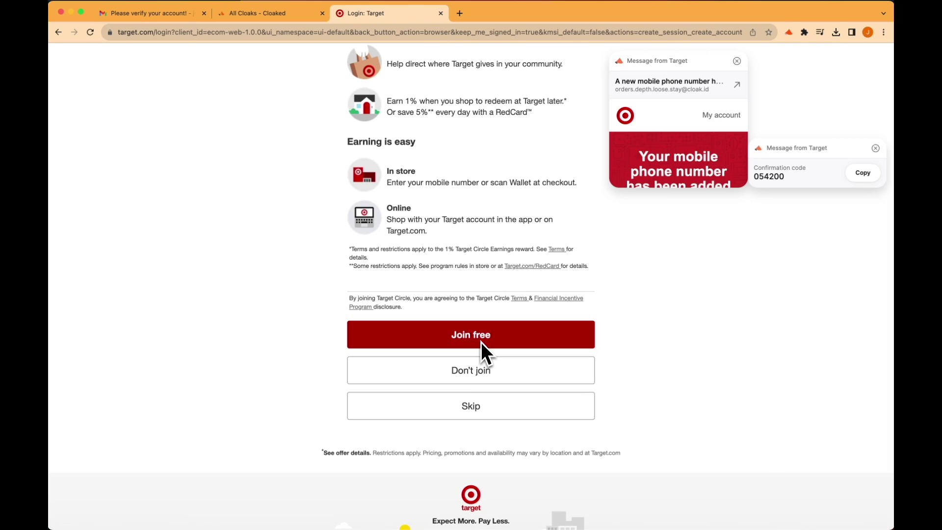
left_click(486, 414)
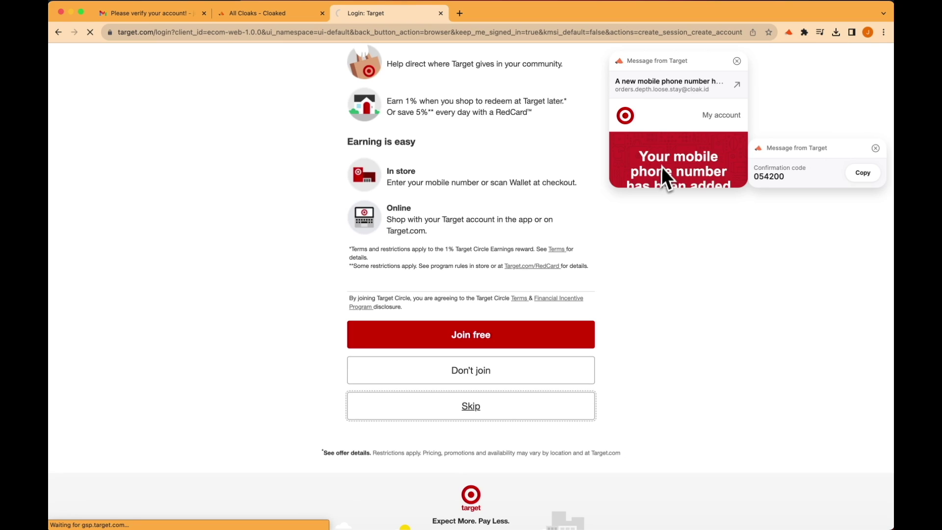
Open the Target identity's inbox in Cloaked and read the verification text message.
left_click(288, 15)
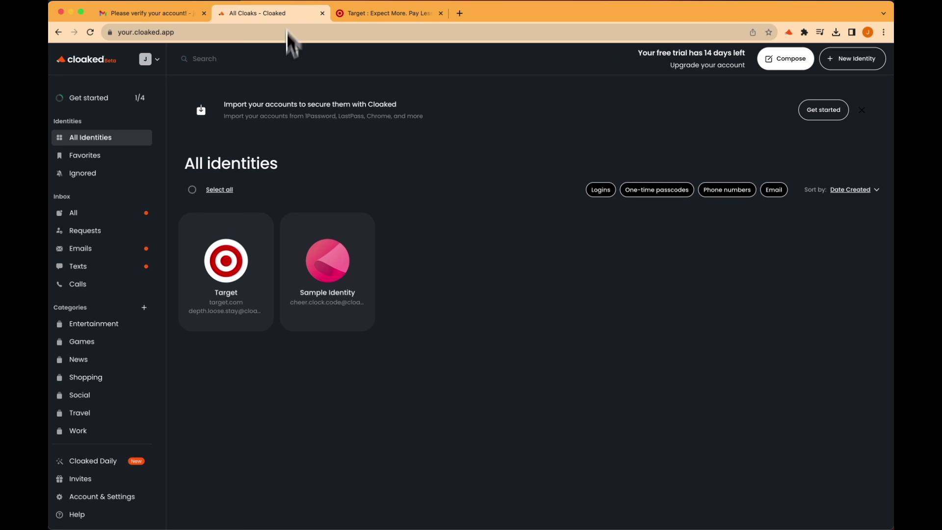
left_click(242, 279)
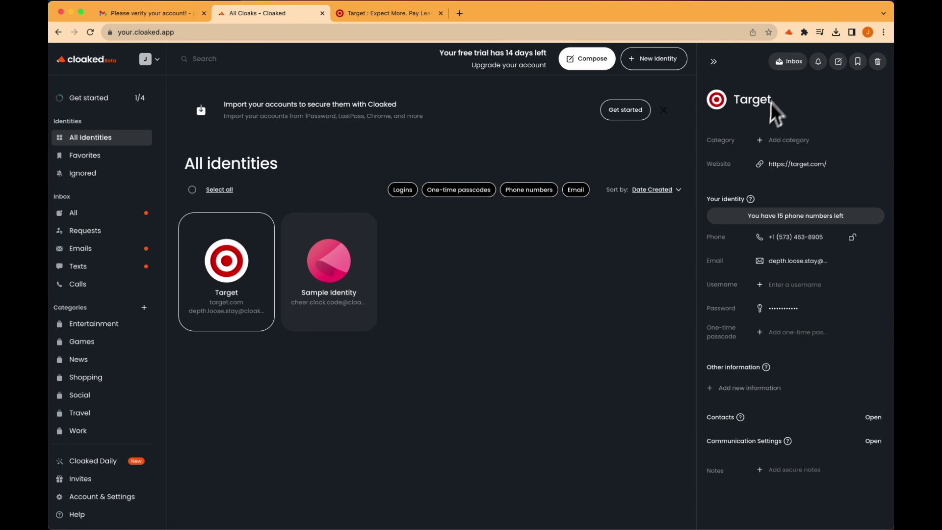
left_click(788, 62)
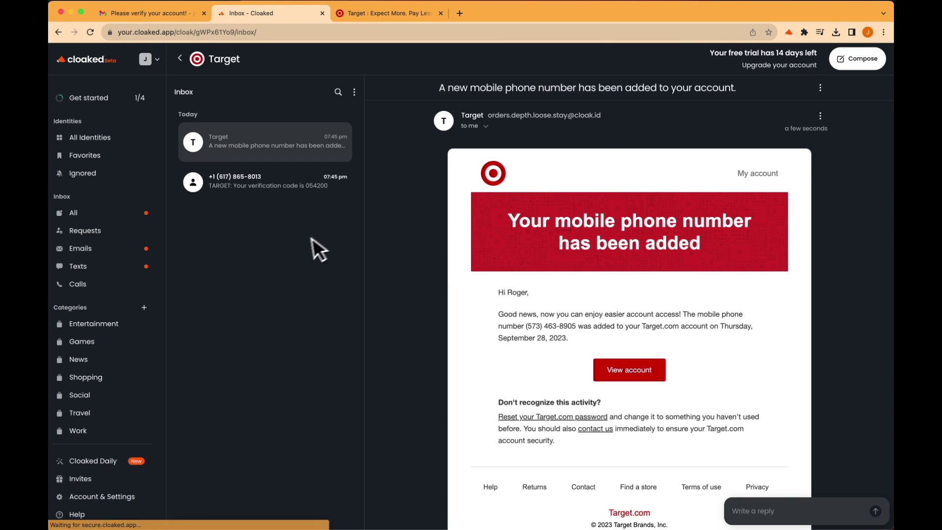
left_click(277, 189)
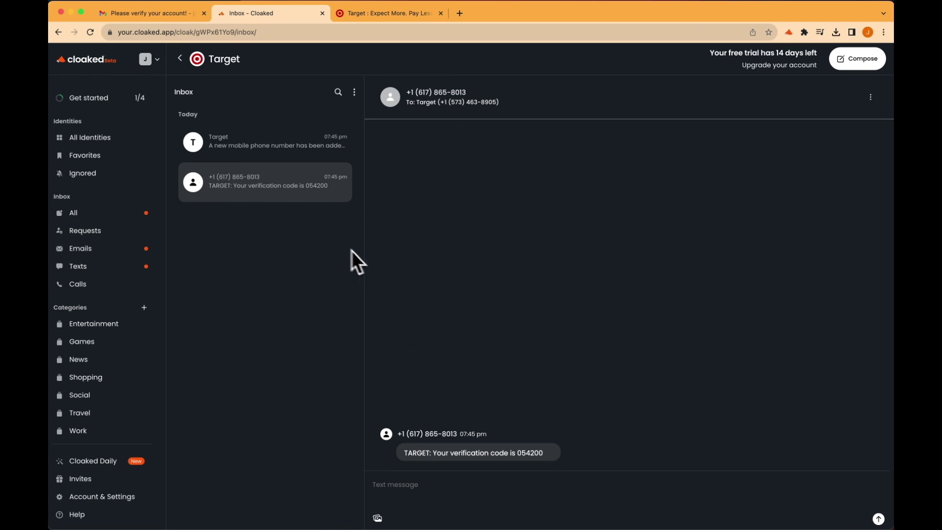
Read the phone-added email, noting the sender address, then return to the Target identity details.
left_click(250, 158)
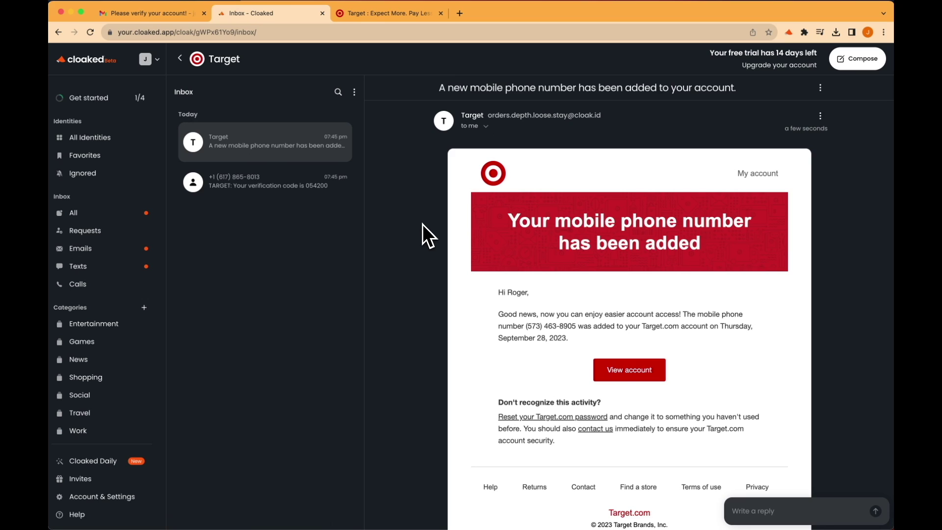
scroll(422, 225, "down", 3)
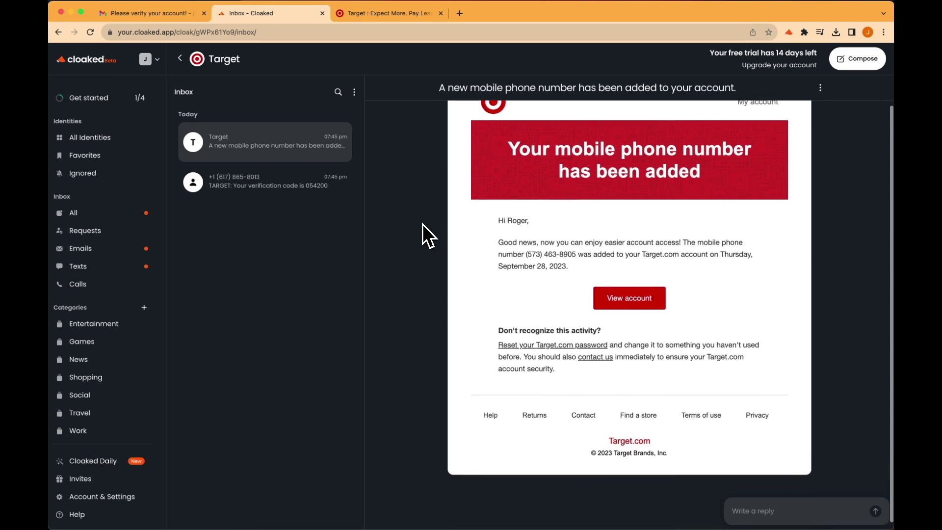
scroll(422, 224, "up", 3)
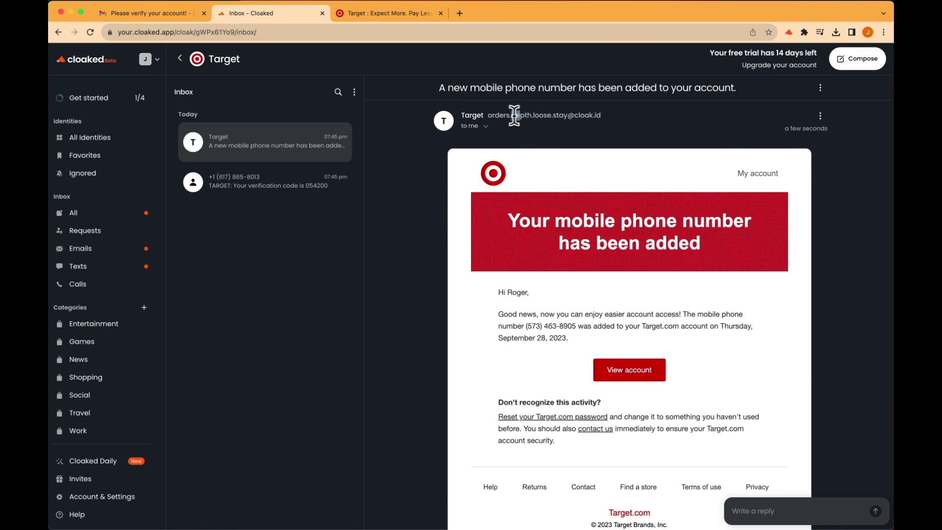
left_click_drag(512, 116, 601, 116)
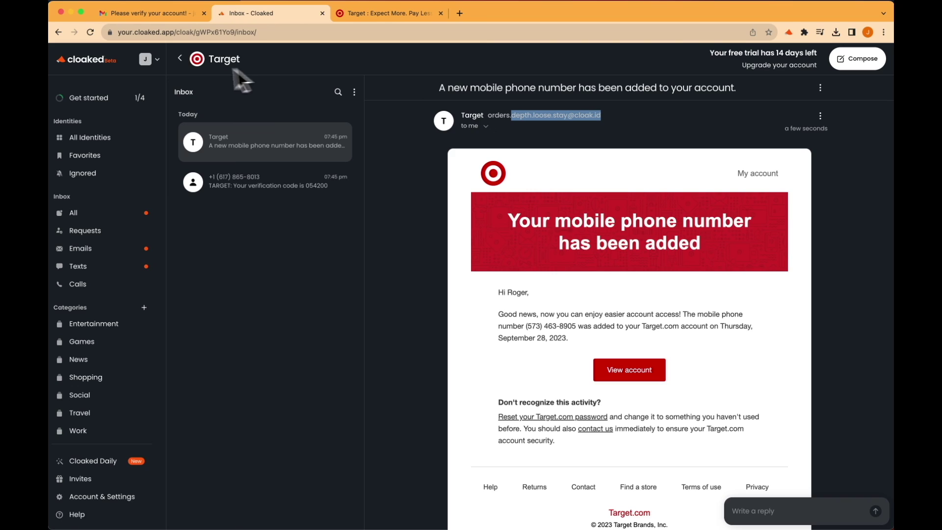
left_click(180, 59)
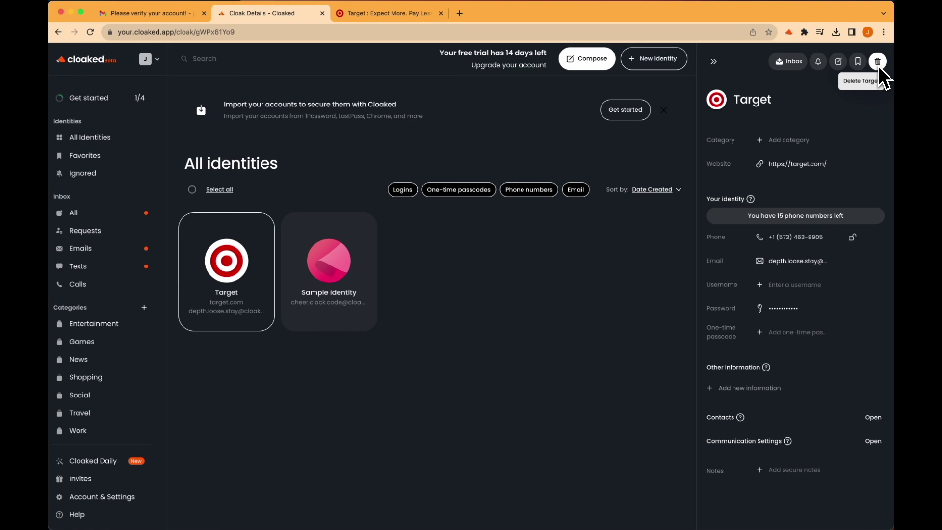
Show communication settings, keep new emails unrestricted and incoming email forwarding on.
scroll(865, 238, "down", 1)
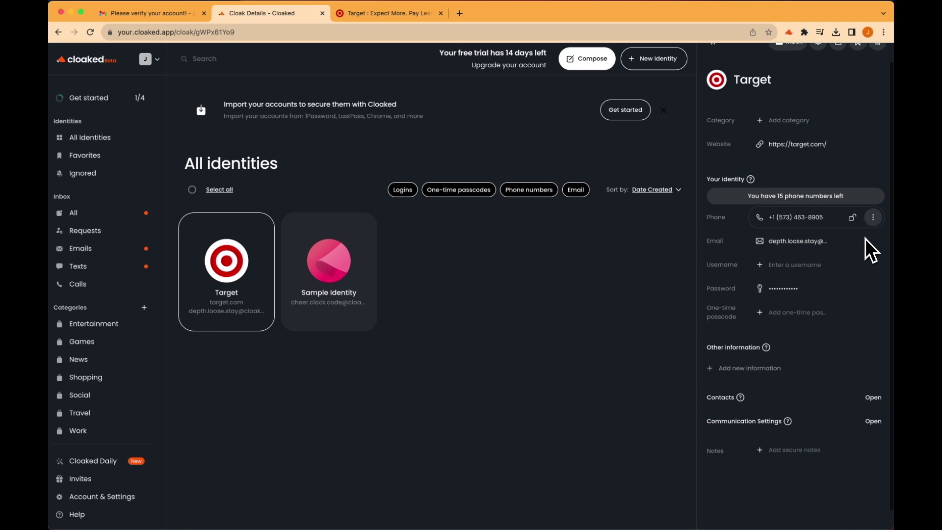
left_click(874, 407)
scroll(878, 412, "down", 2)
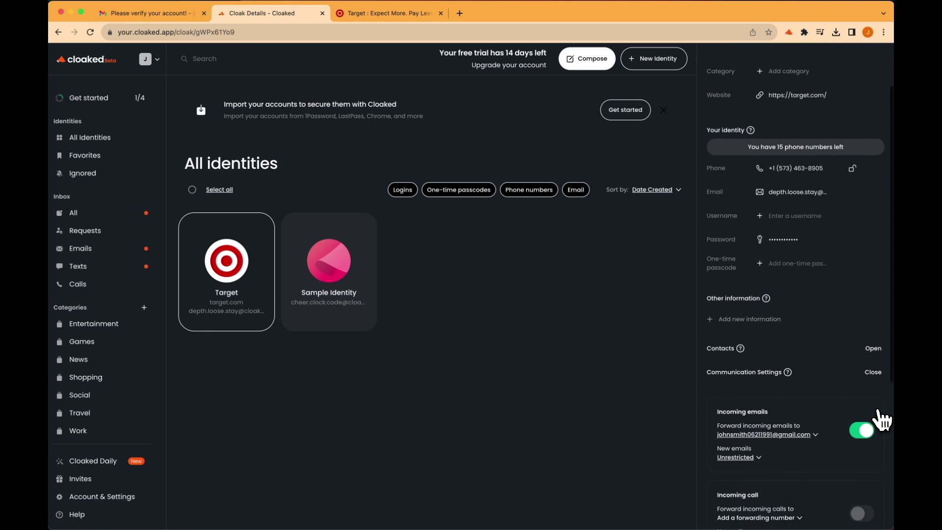
scroll(878, 414, "down", 4)
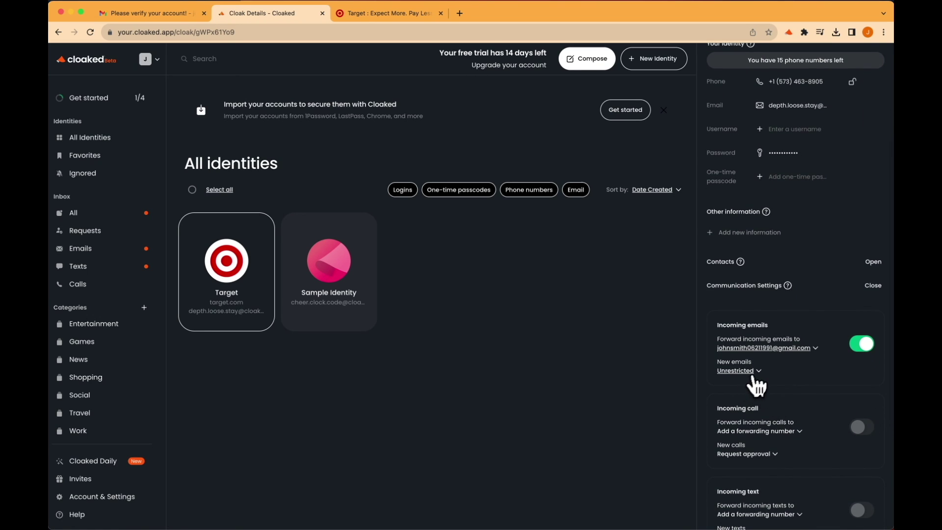
left_click(755, 376)
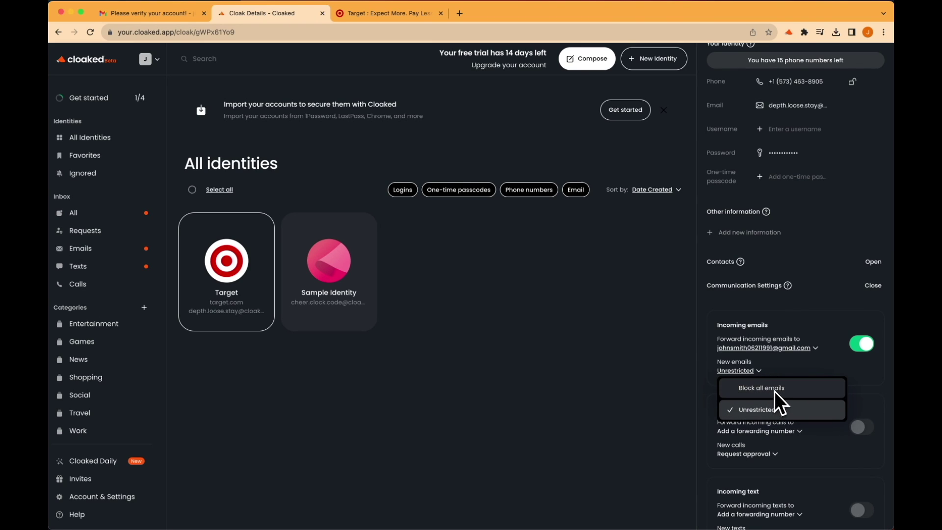
left_click(794, 377)
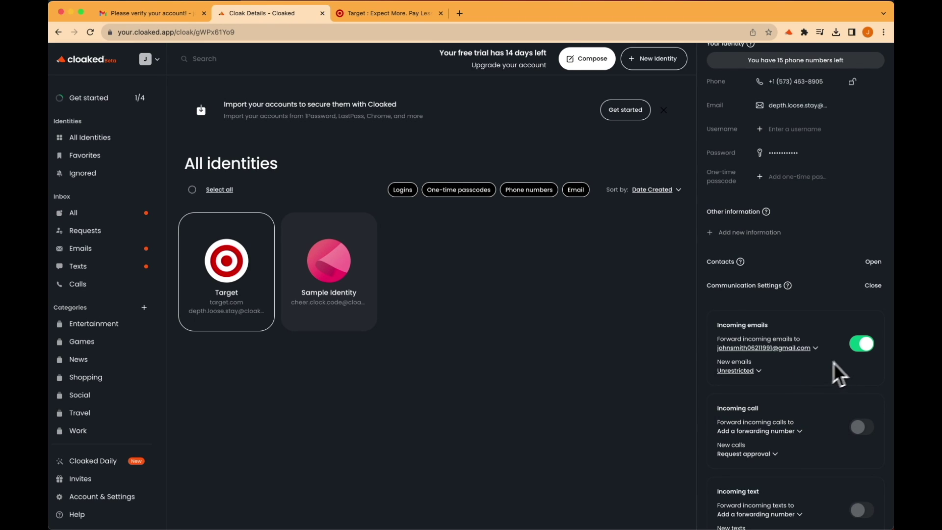
left_click(858, 350)
left_click(857, 349)
Keep new calls set to Request approval.
scroll(828, 400, "down", 3)
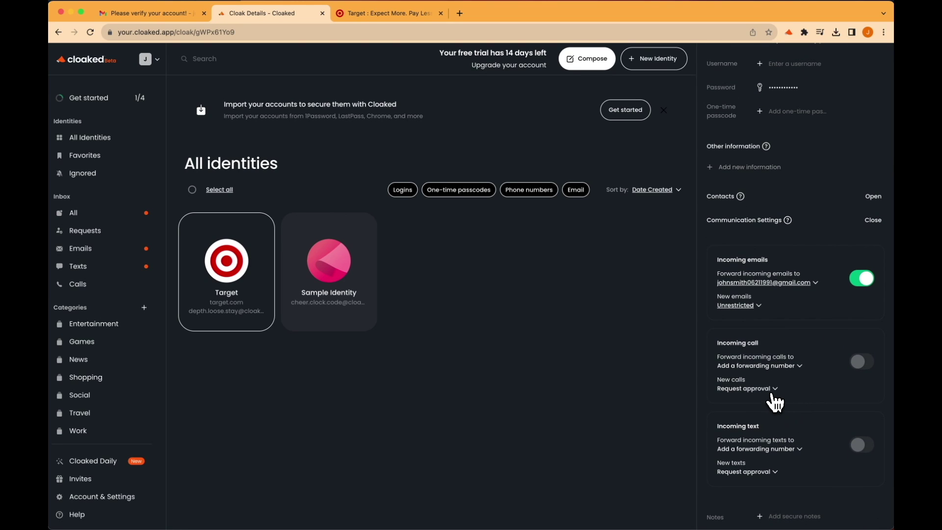
left_click(772, 395)
left_click(875, 400)
scroll(875, 399, "up", 10)
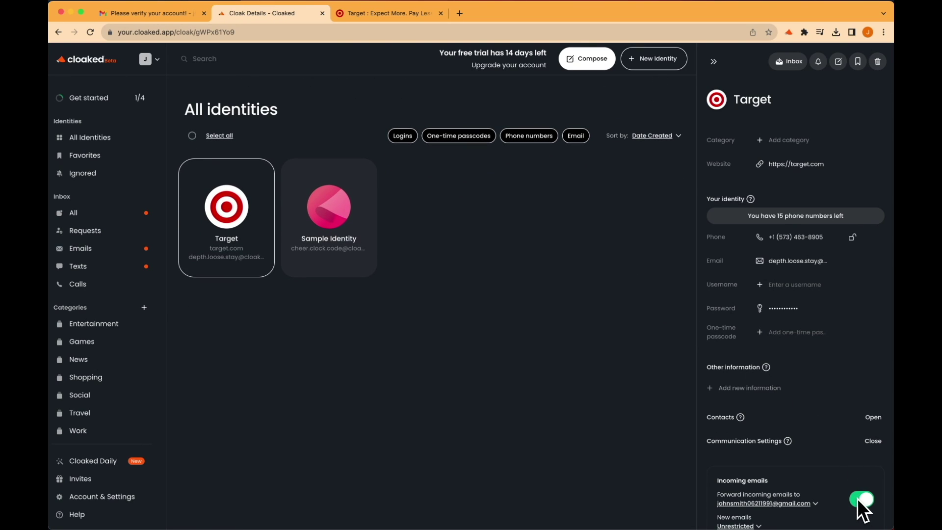
left_click(167, 15)
Read the forwarded phone-number-added email in Gmail and go back to the inbox.
left_click(149, 126)
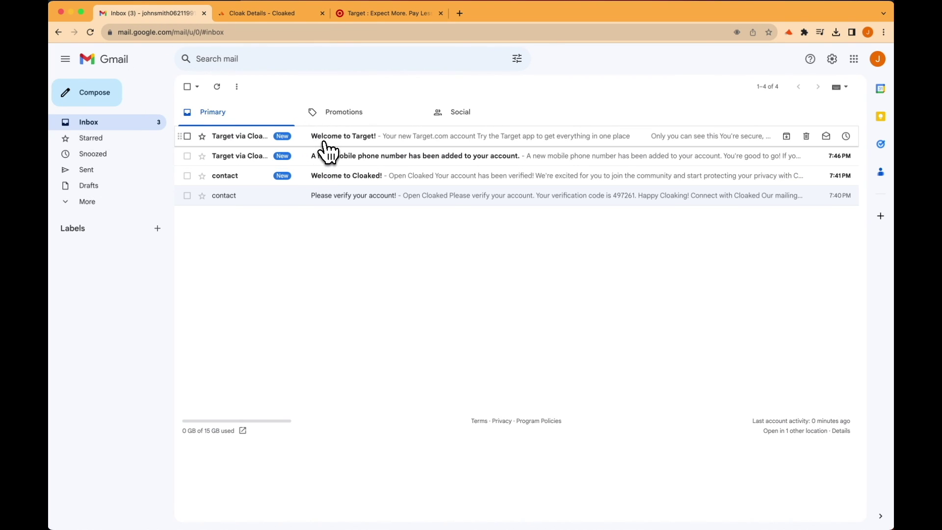
left_click(326, 159)
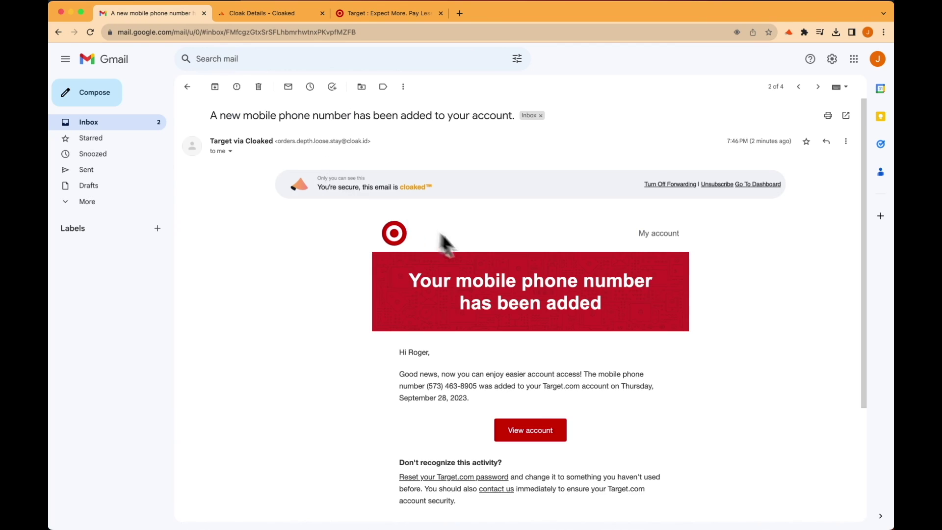
scroll(481, 263, "down", 3)
scroll(481, 260, "up", 3)
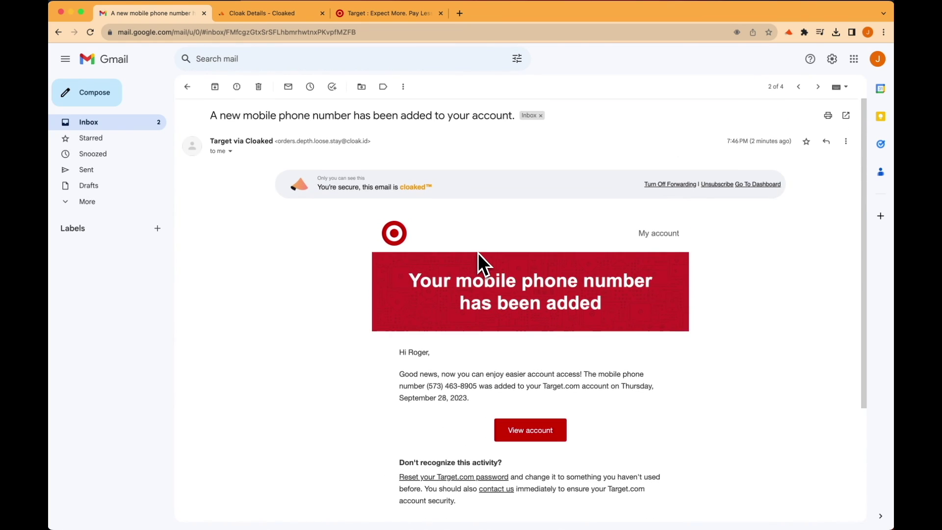
scroll(479, 260, "down", 3)
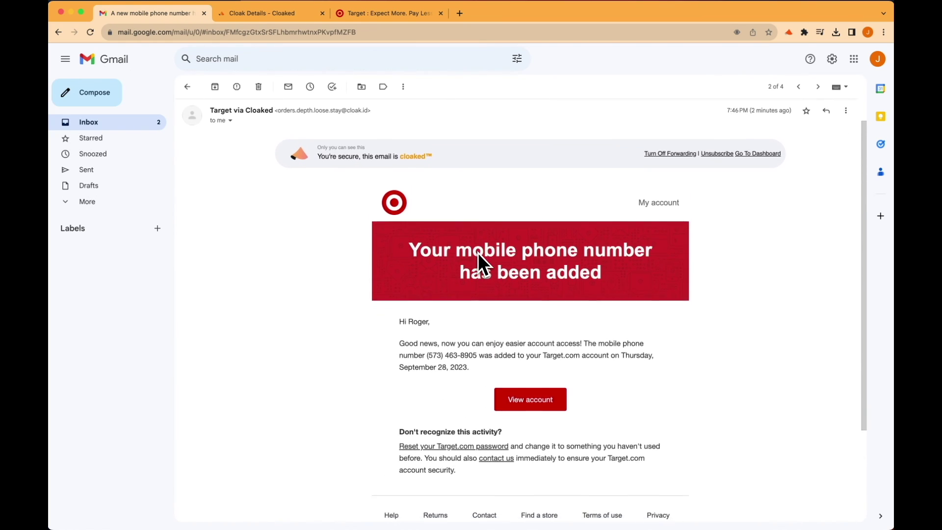
scroll(476, 260, "up", 3)
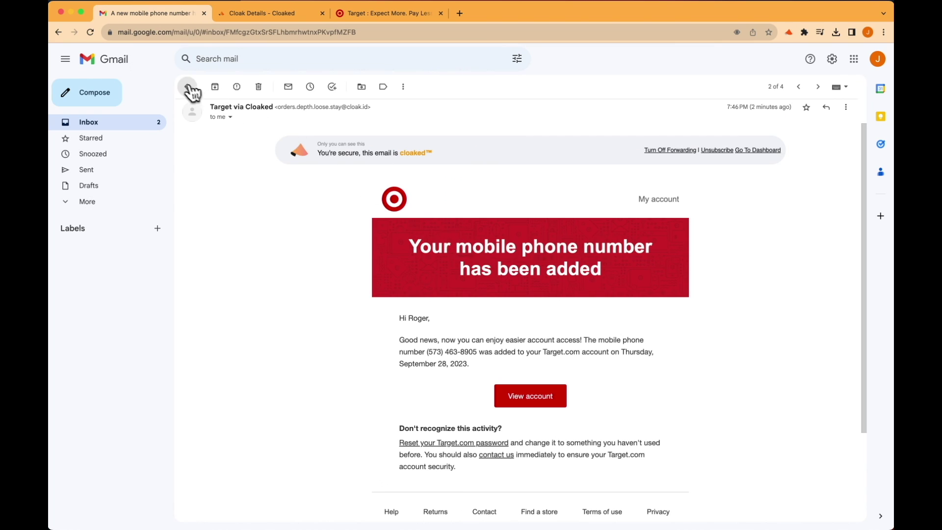
left_click(188, 86)
Read the Welcome to Target! email from 'Target via Cloaked' through to its end.
left_click(372, 136)
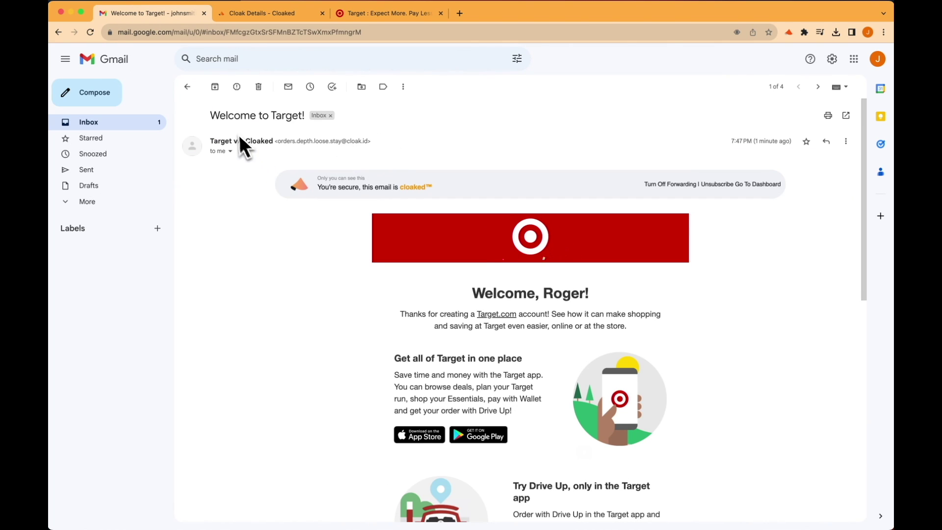
left_click_drag(214, 141, 232, 156)
scroll(301, 186, "down", 1)
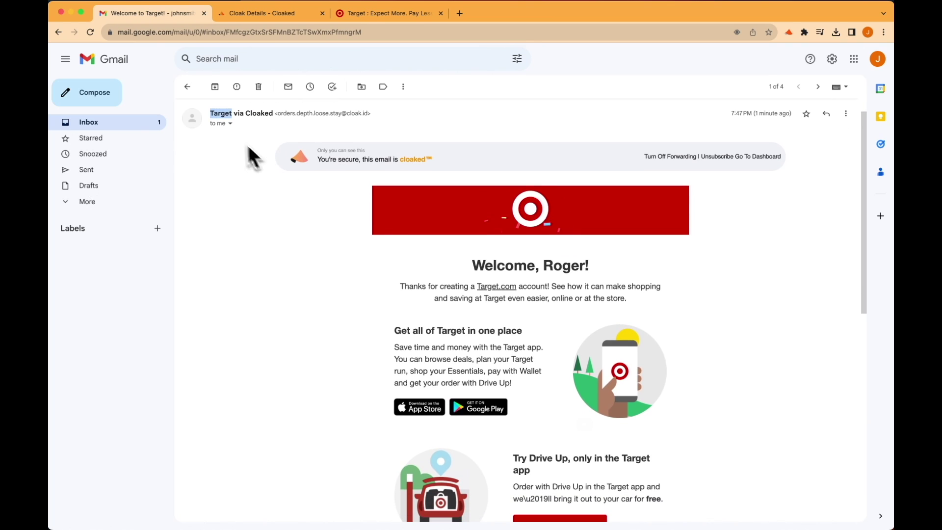
scroll(319, 172, "down", 5)
scroll(319, 187, "down", 5)
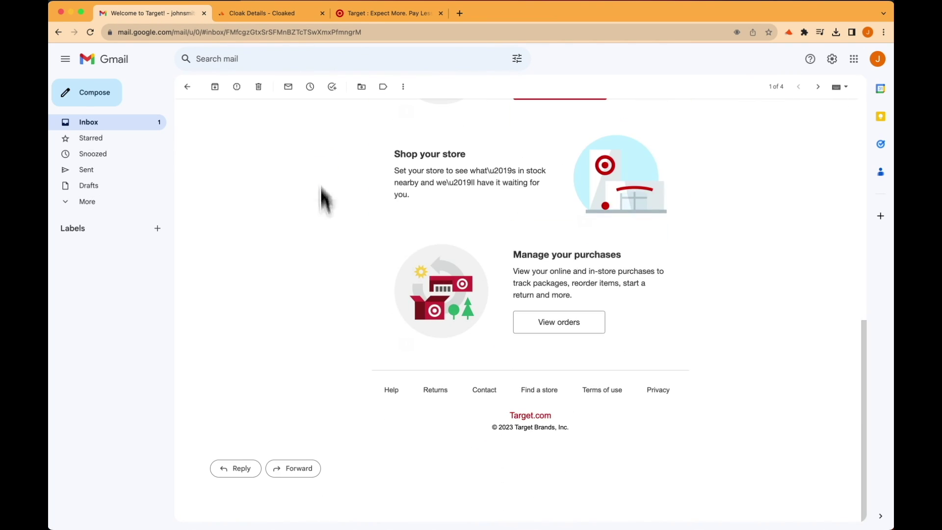
Start a reply to Welcome to Target! and check its cloaked Target recipient address.
left_click(258, 470)
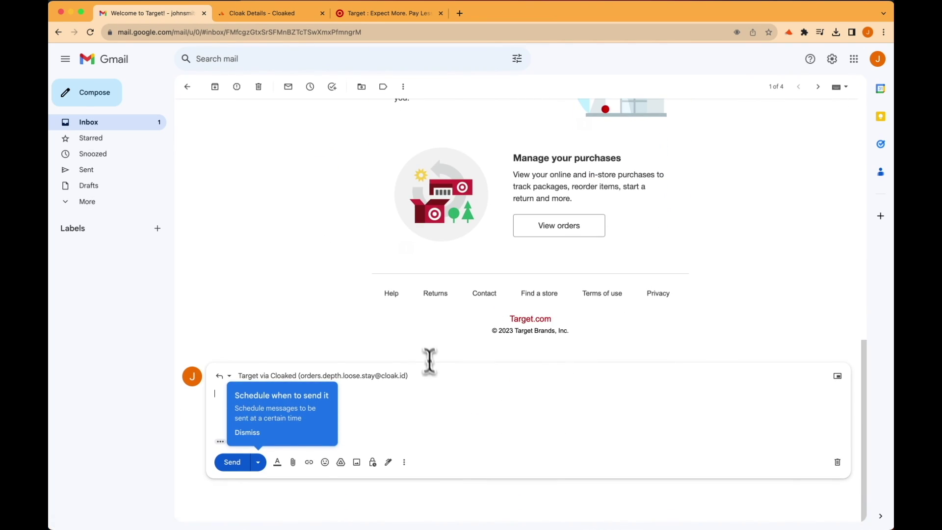
left_click(439, 376)
left_click(425, 406)
left_click(249, 434)
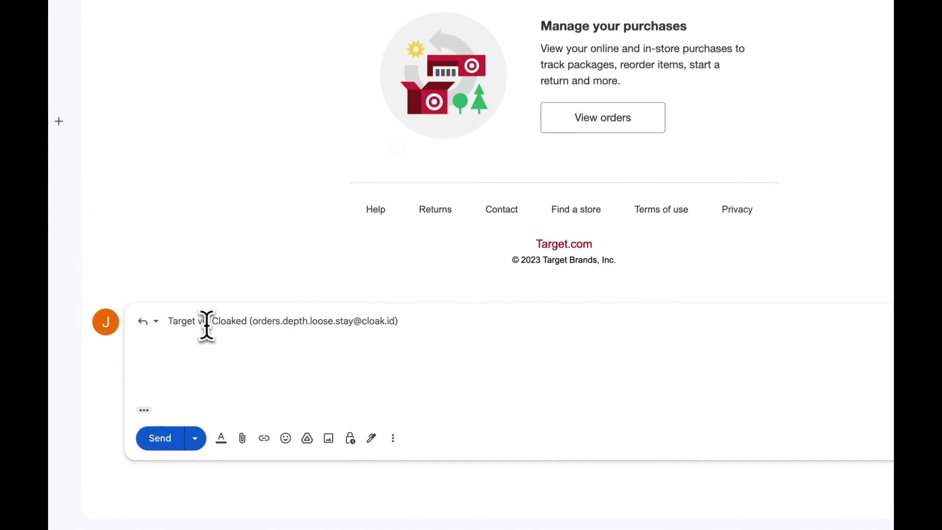
left_click(254, 368)
right_click(255, 369)
left_click(360, 358)
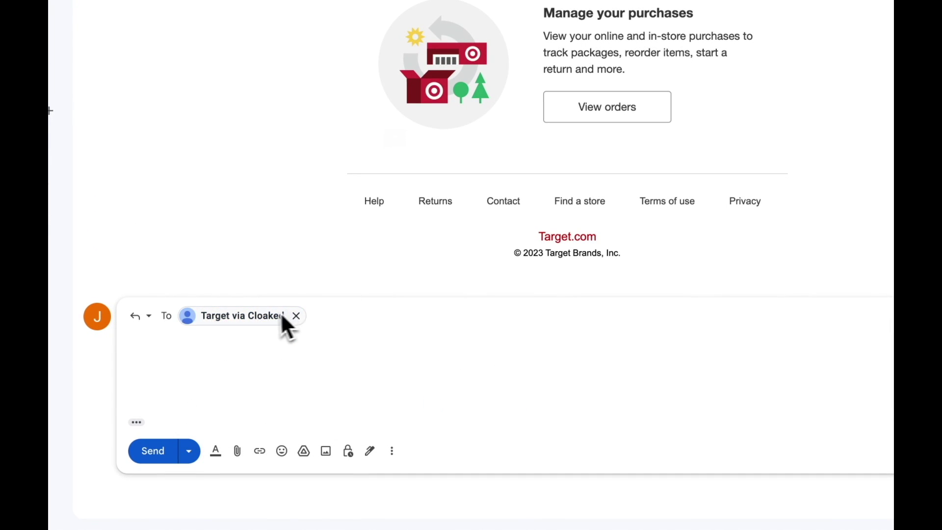
right_click(268, 318)
left_click(302, 351)
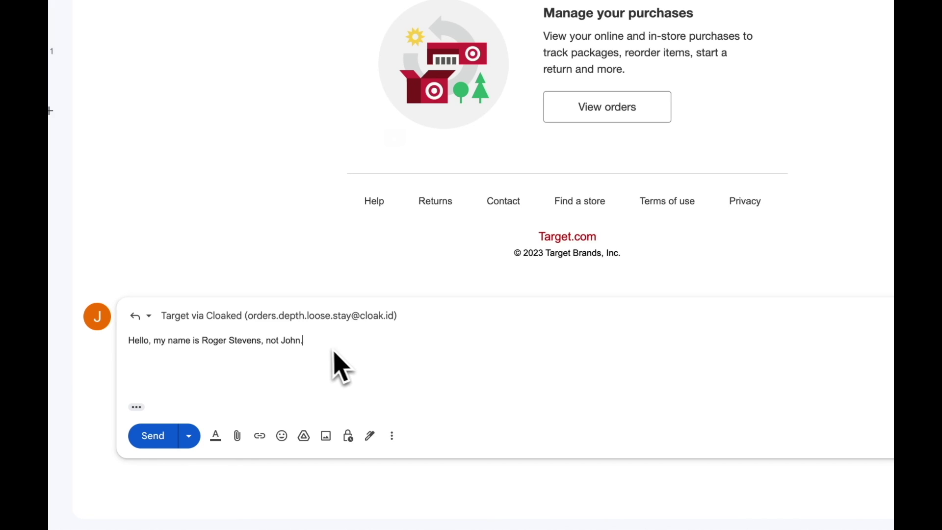
Begin the reply with 'Hell', keep it as a draft, and return to Cloaked's Target details.
mouse_move(293, 325)
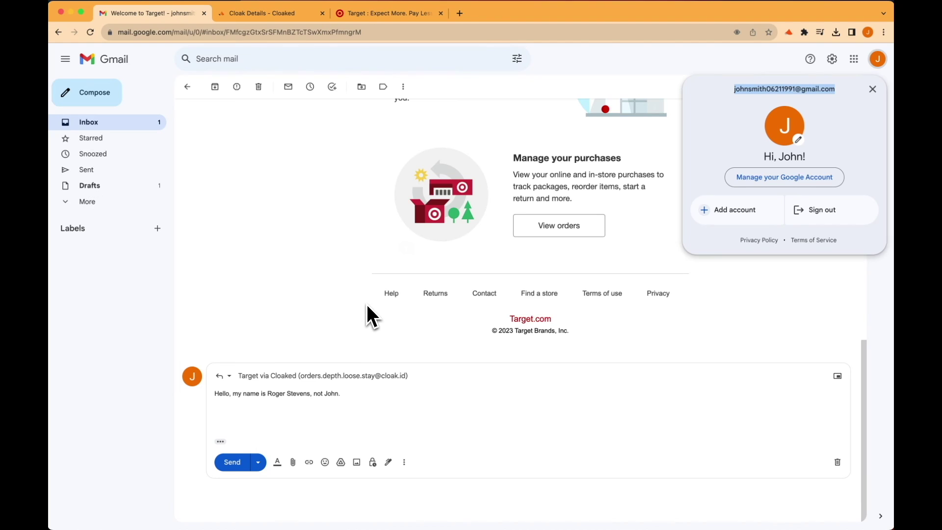
scroll(348, 278, "up", 2)
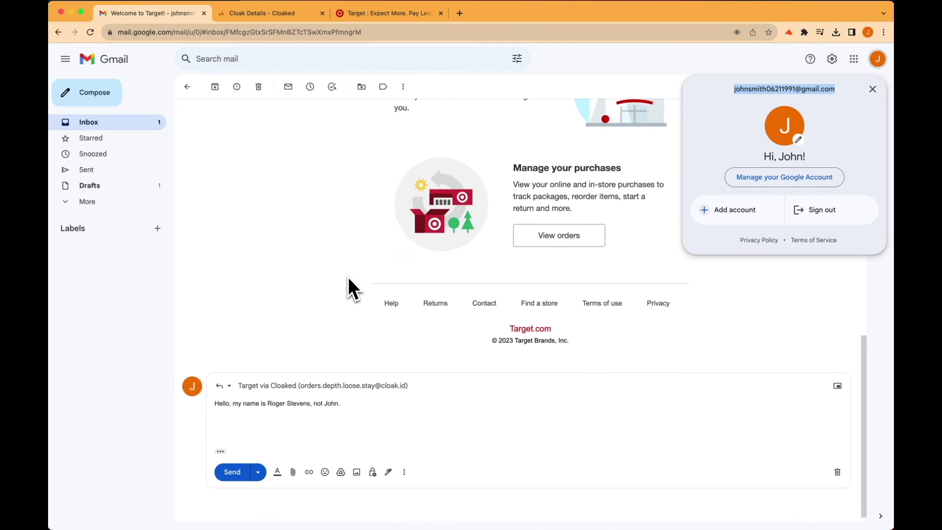
scroll(348, 278, "up", 1)
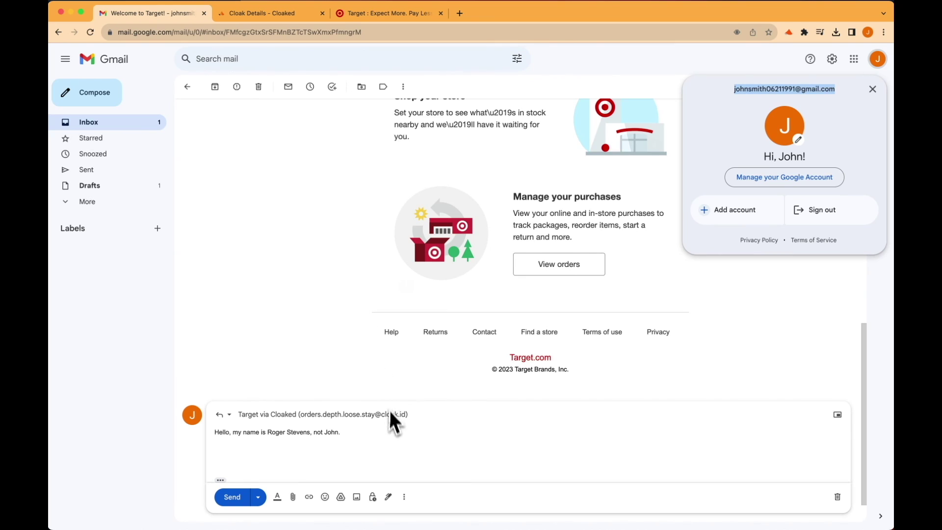
left_click(389, 436)
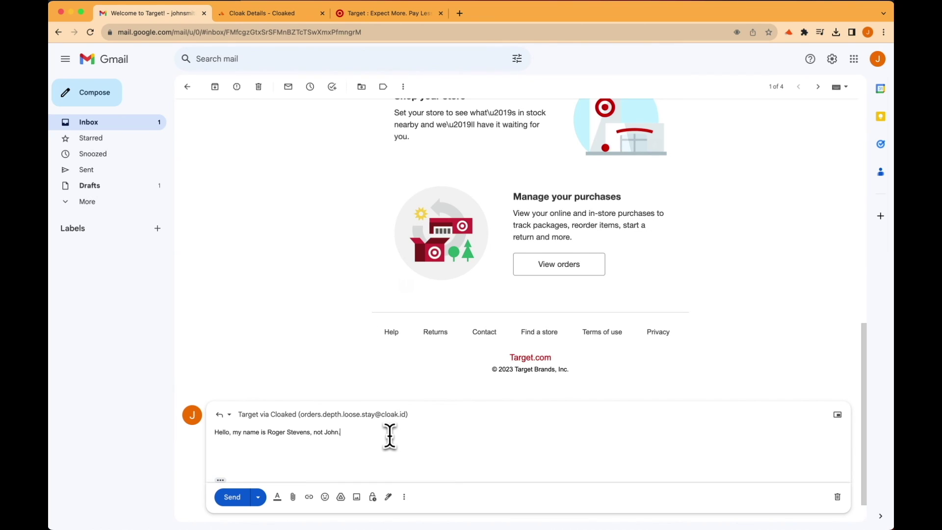
scroll(389, 436, "up", 5)
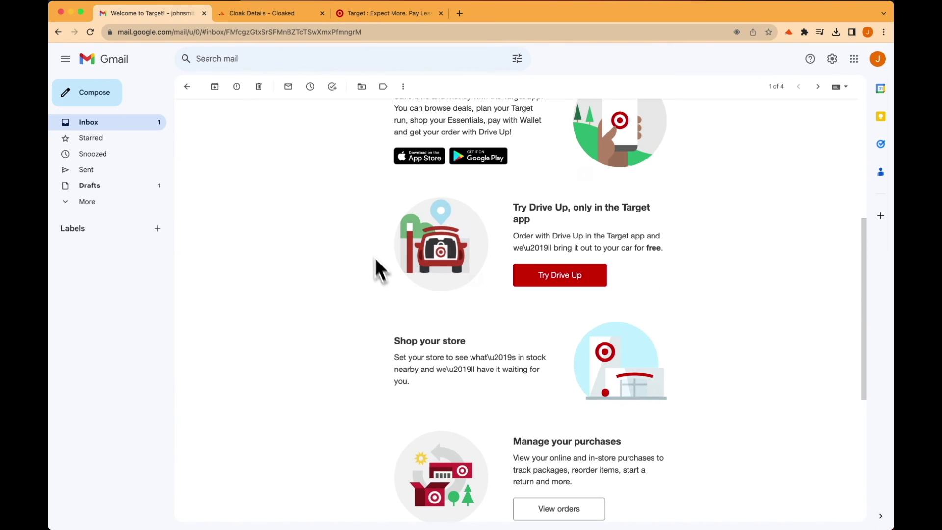
left_click(188, 88)
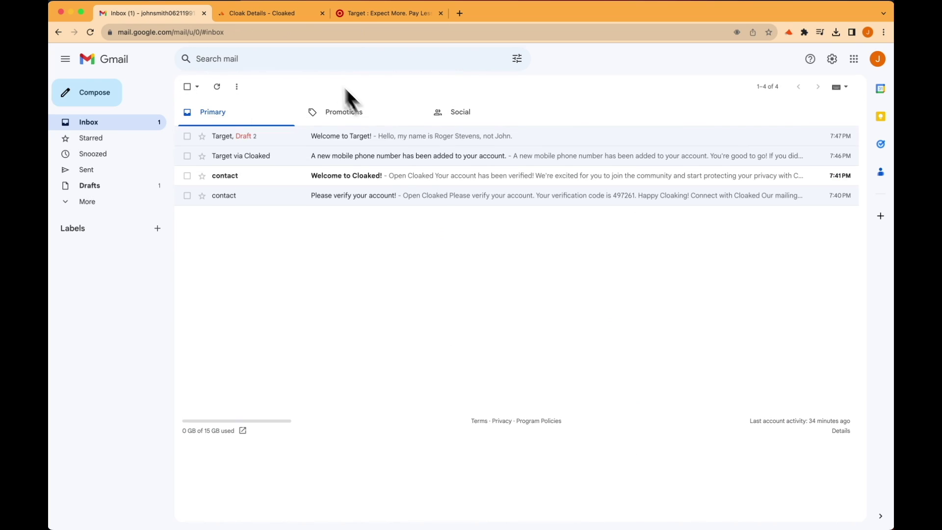
left_click(280, 20)
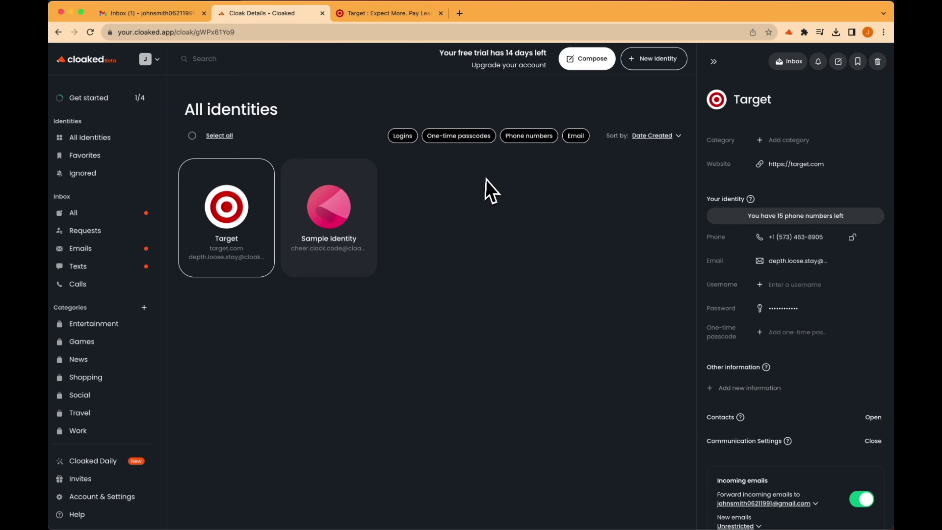